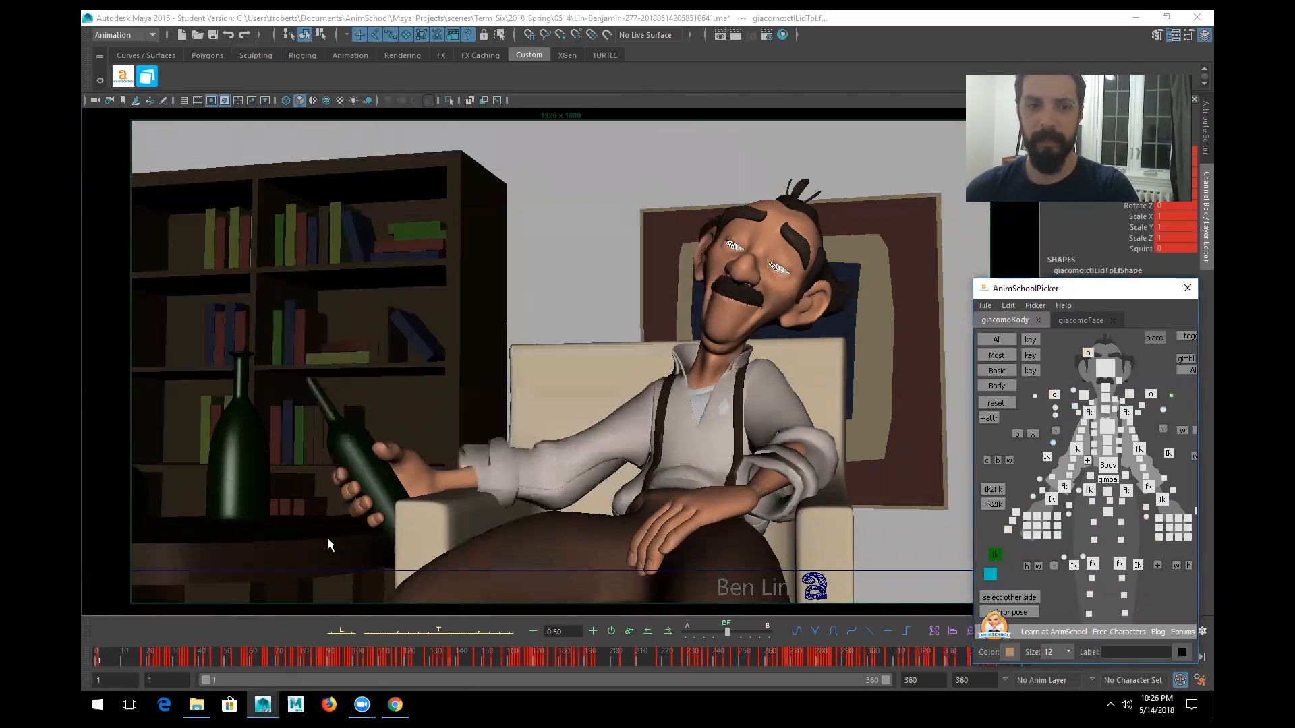
# - Hide the rig's control curves in the camera view and go to frame 2
pyautogui.press('space')
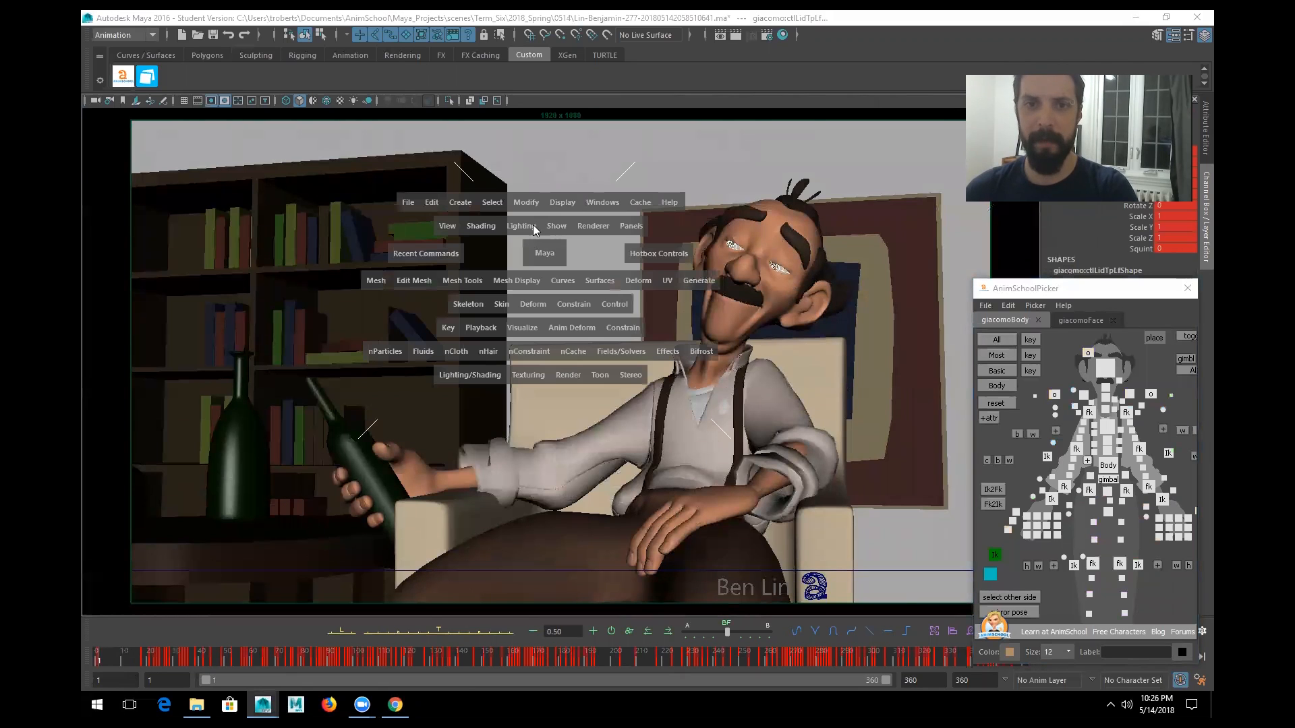
pyautogui.click(555, 227)
pyautogui.click(573, 192)
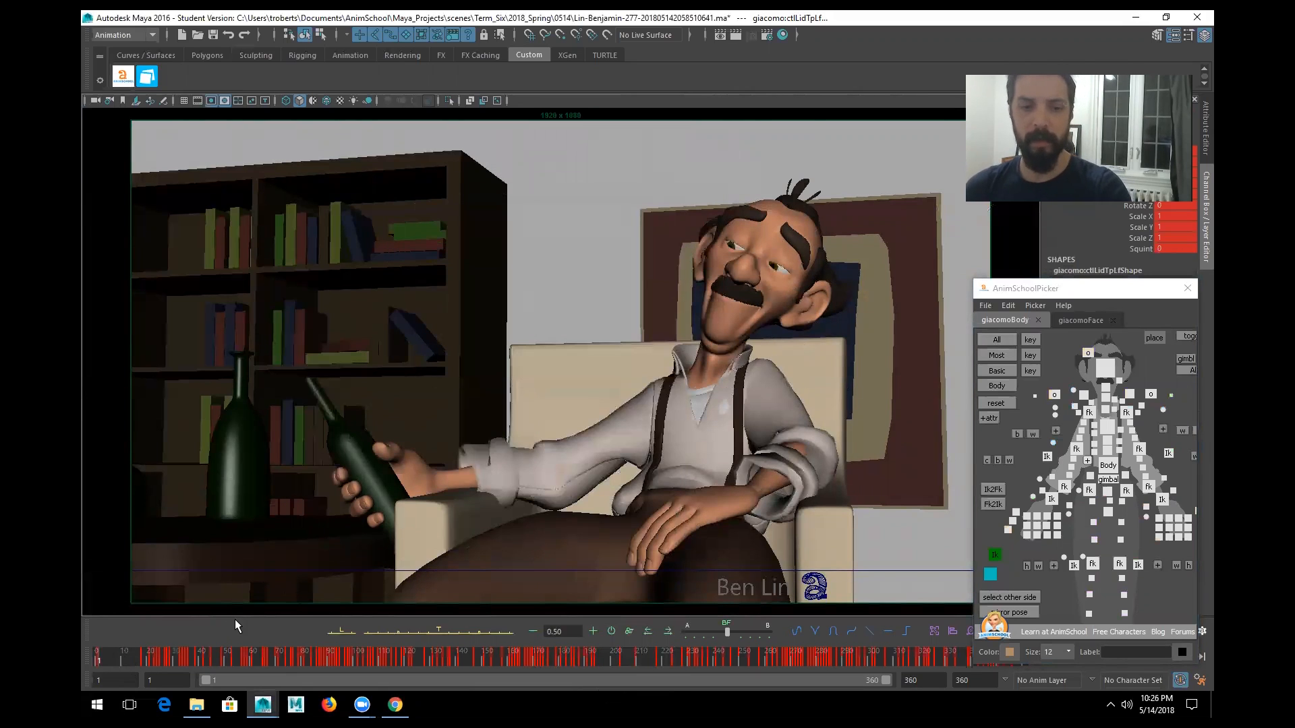
pyautogui.hotkey('alt', '.')
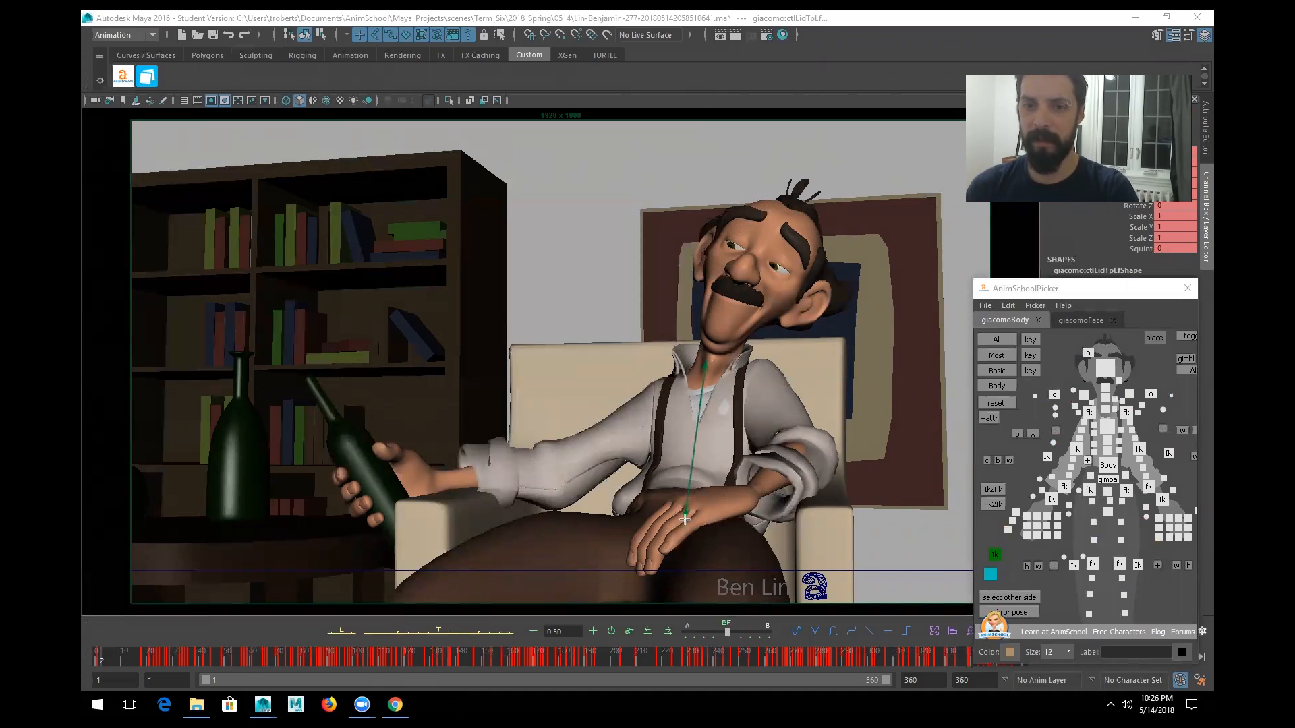
# - Draw arrows from the lap hand through the chest and head to mark the pose's flow, and clear them
pyautogui.moveTo(654, 562); pyautogui.dragTo(769, 270)
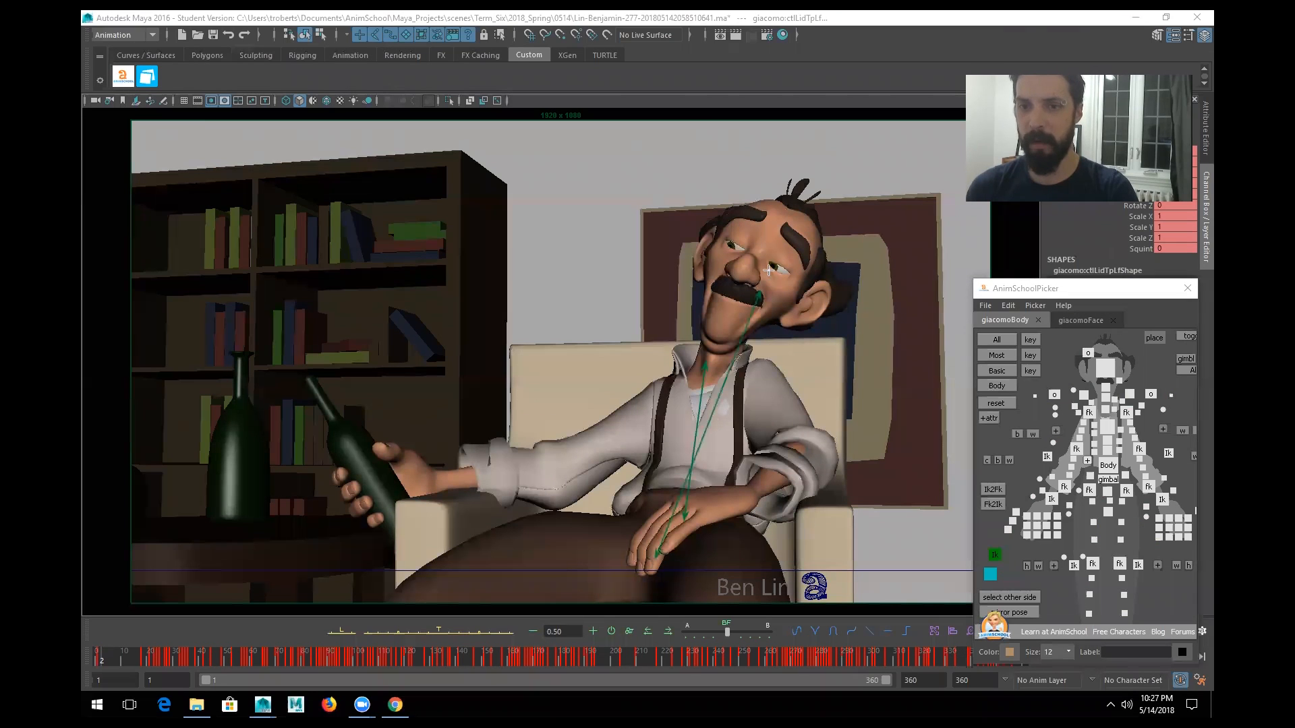
pyautogui.moveTo(805, 190); pyautogui.dragTo(799, 193)
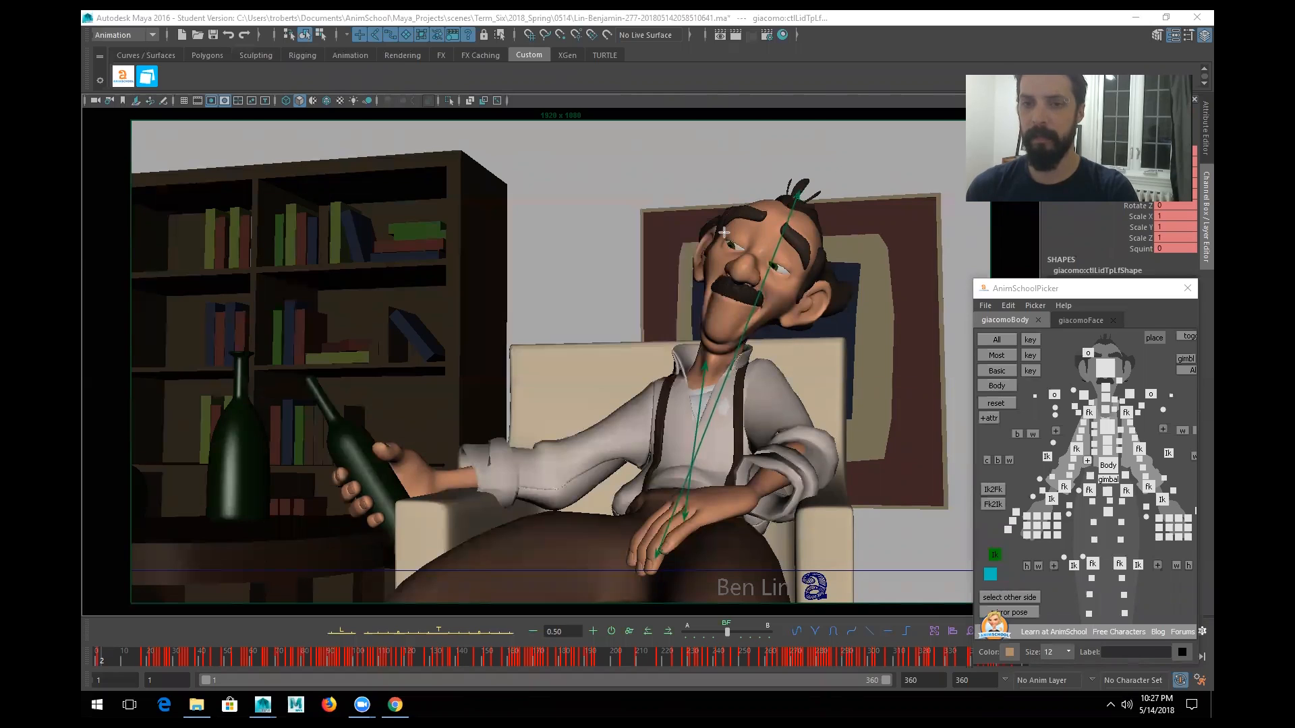
pyautogui.click(609, 135)
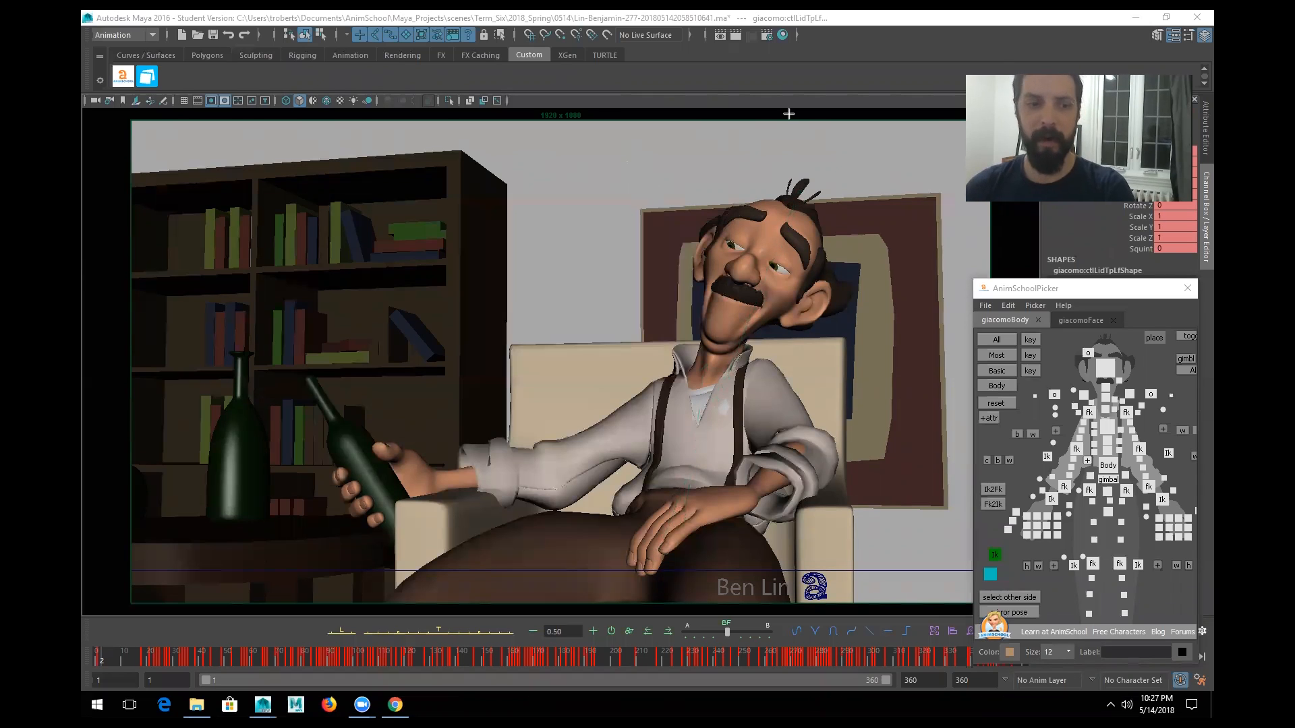
# - Rotate the character's Body control to shift the lean of the torso on frame 2
pyautogui.click(1115, 469)
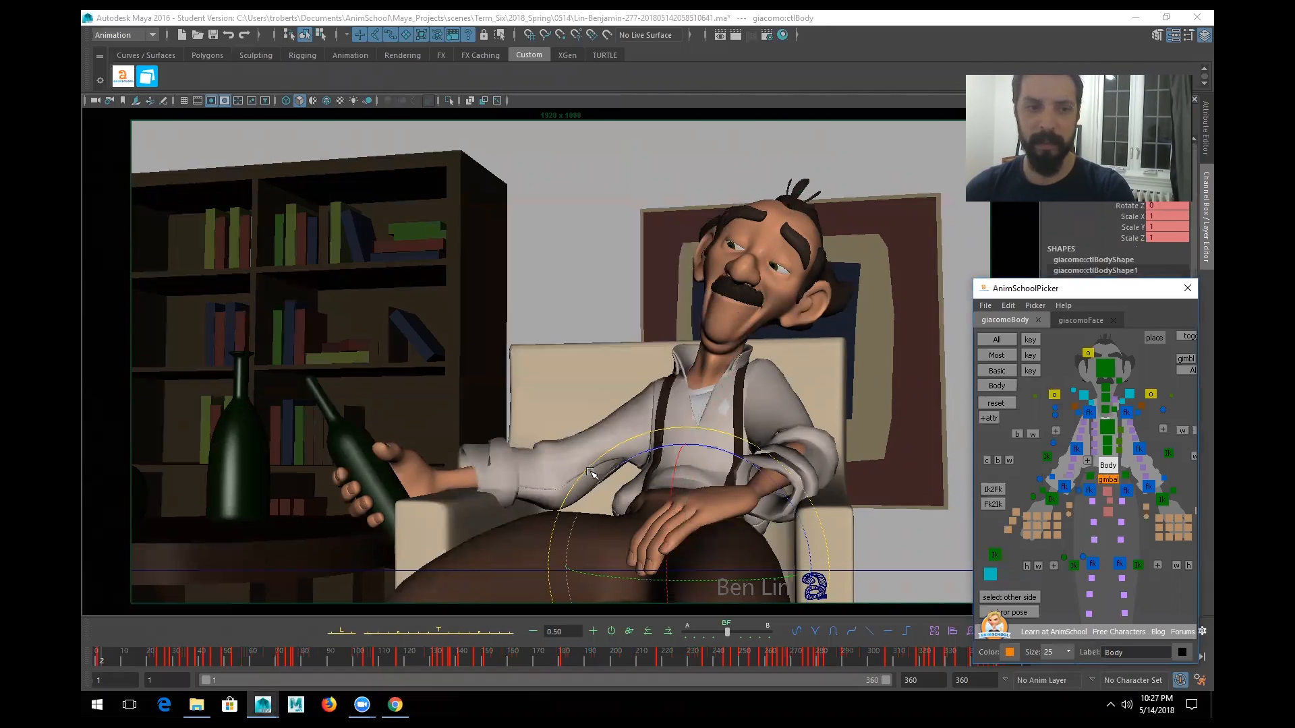
pyautogui.moveTo(726, 445); pyautogui.dragTo(738, 461)
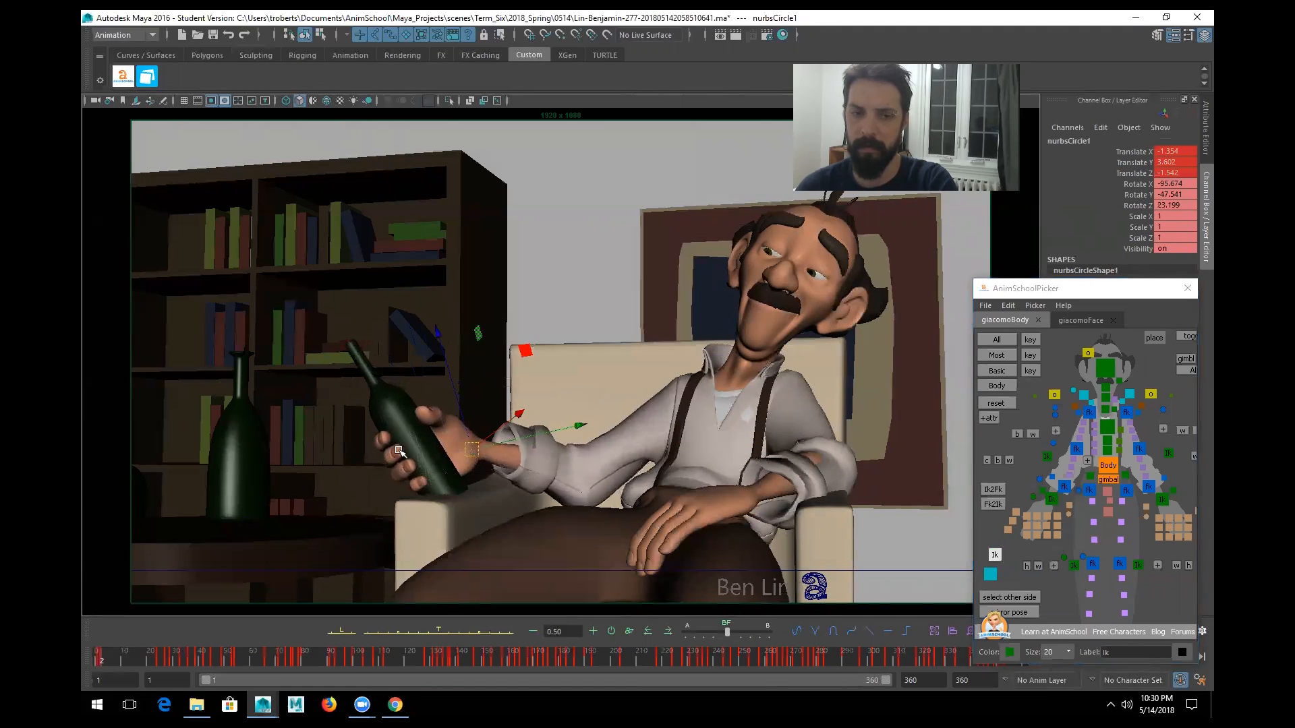
# - Rotate and slightly reposition the bottle hand's wrist control so the palm turns and the bottle tilts, checking it against the neighbouring key
pyautogui.moveTo(428, 423); pyautogui.dragTo(458, 475)
pyautogui.press('w')
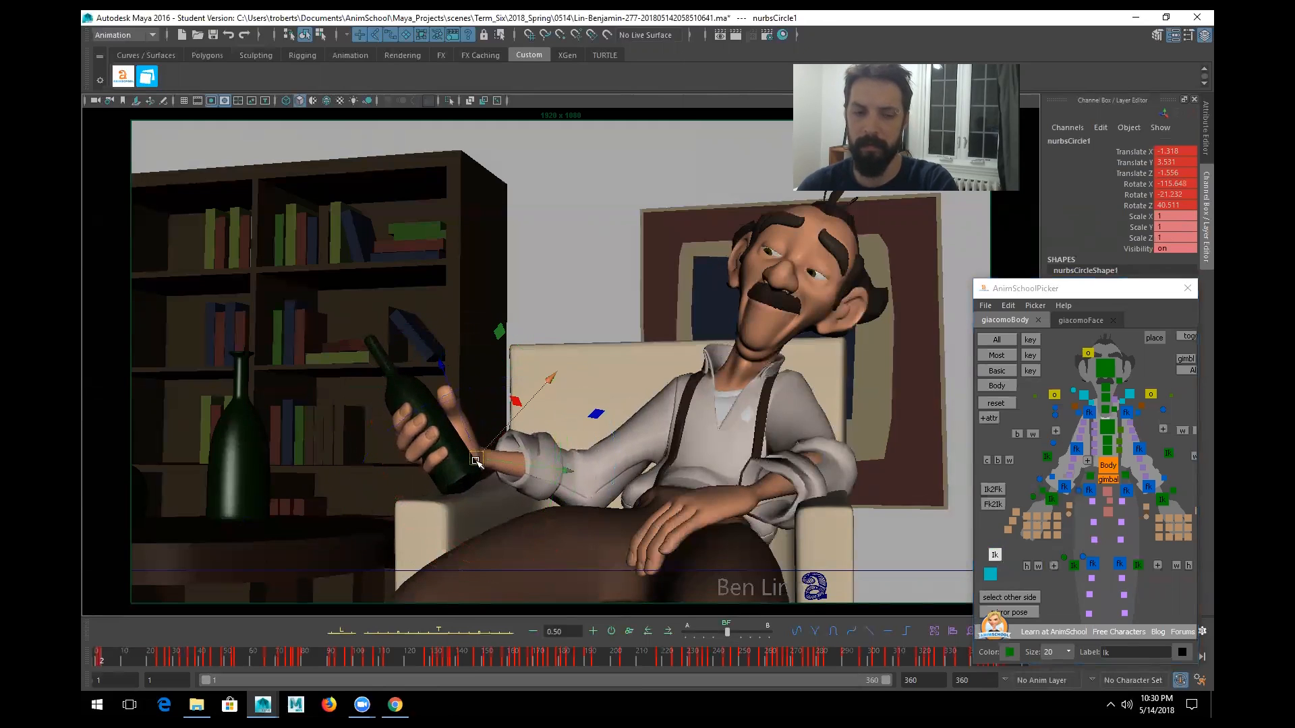
pyautogui.press(',')
pyautogui.press('.')
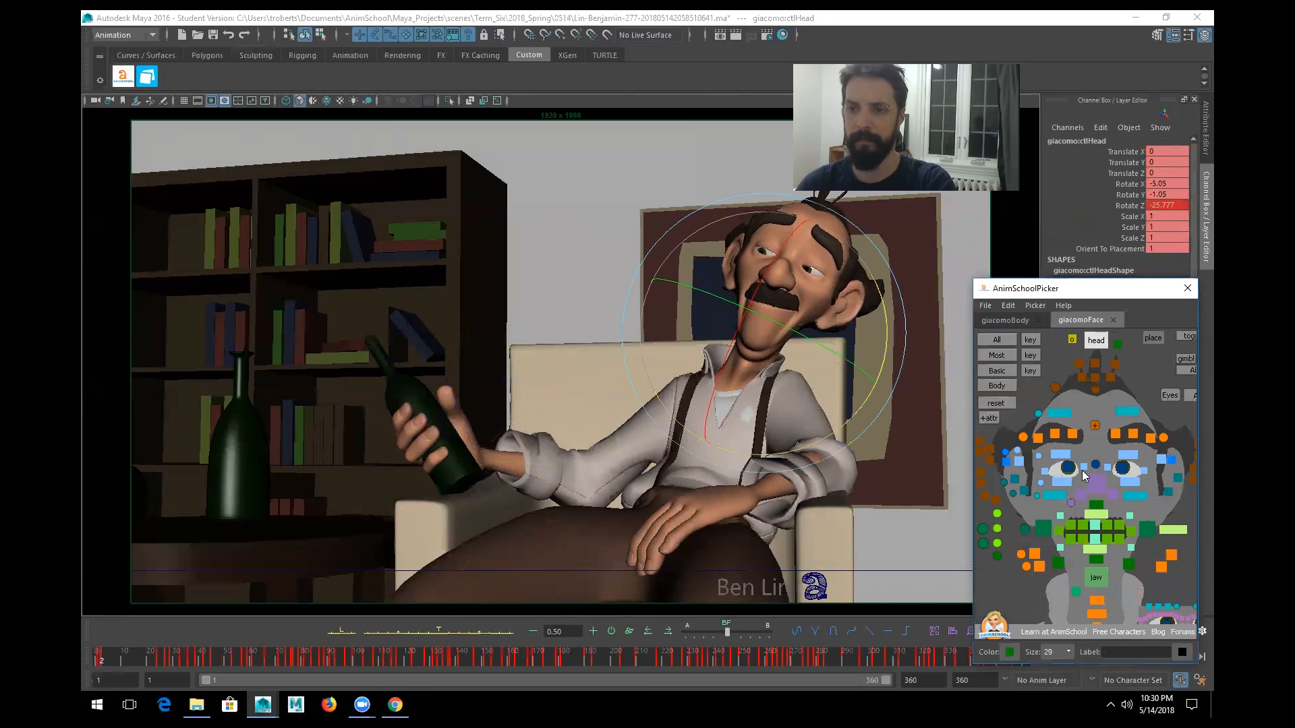
# - Move the central eye control between the eyes to redirect the character's gaze
pyautogui.click(1095, 465)
pyautogui.press('w')
pyautogui.moveTo(807, 271); pyautogui.dragTo(835, 341)
# - Rotate the head control to strengthen the head's sideways tilt to about -35° in Z
pyautogui.click(1096, 340)
pyautogui.press('e')
pyautogui.click(1068, 468)
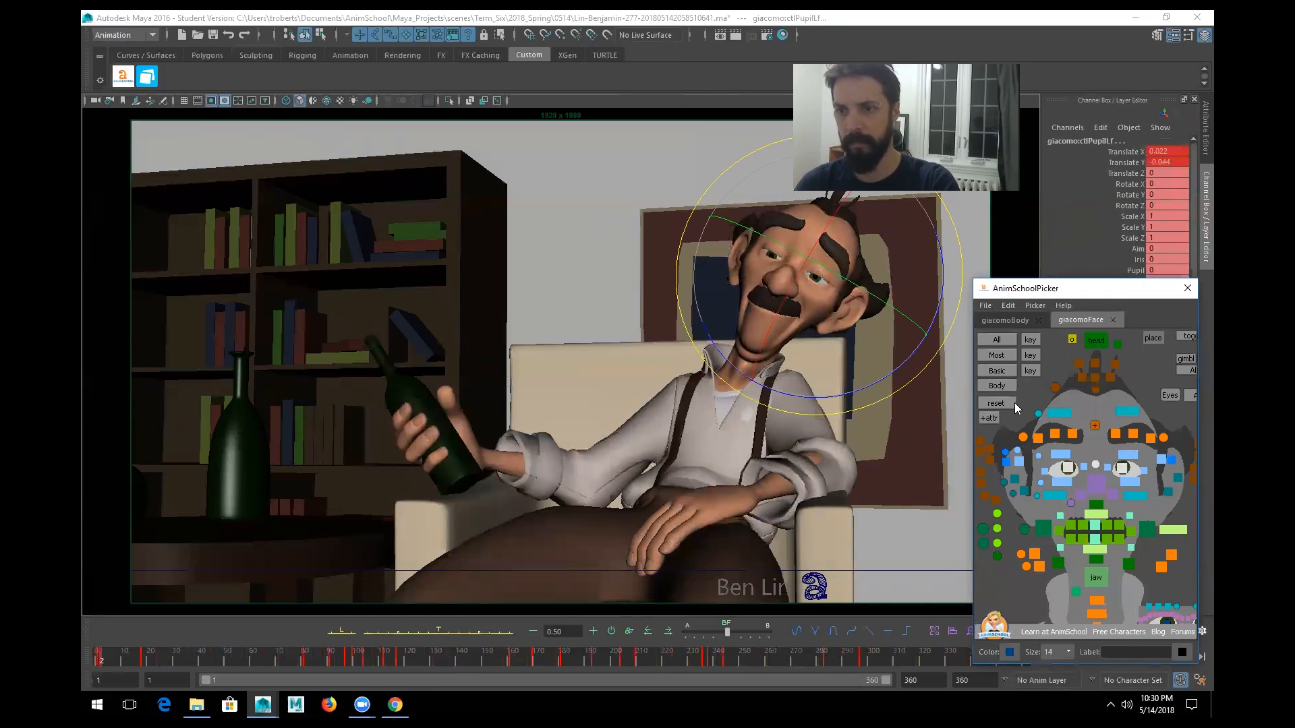
pyautogui.click(1096, 340)
pyautogui.moveTo(803, 354); pyautogui.dragTo(828, 358)
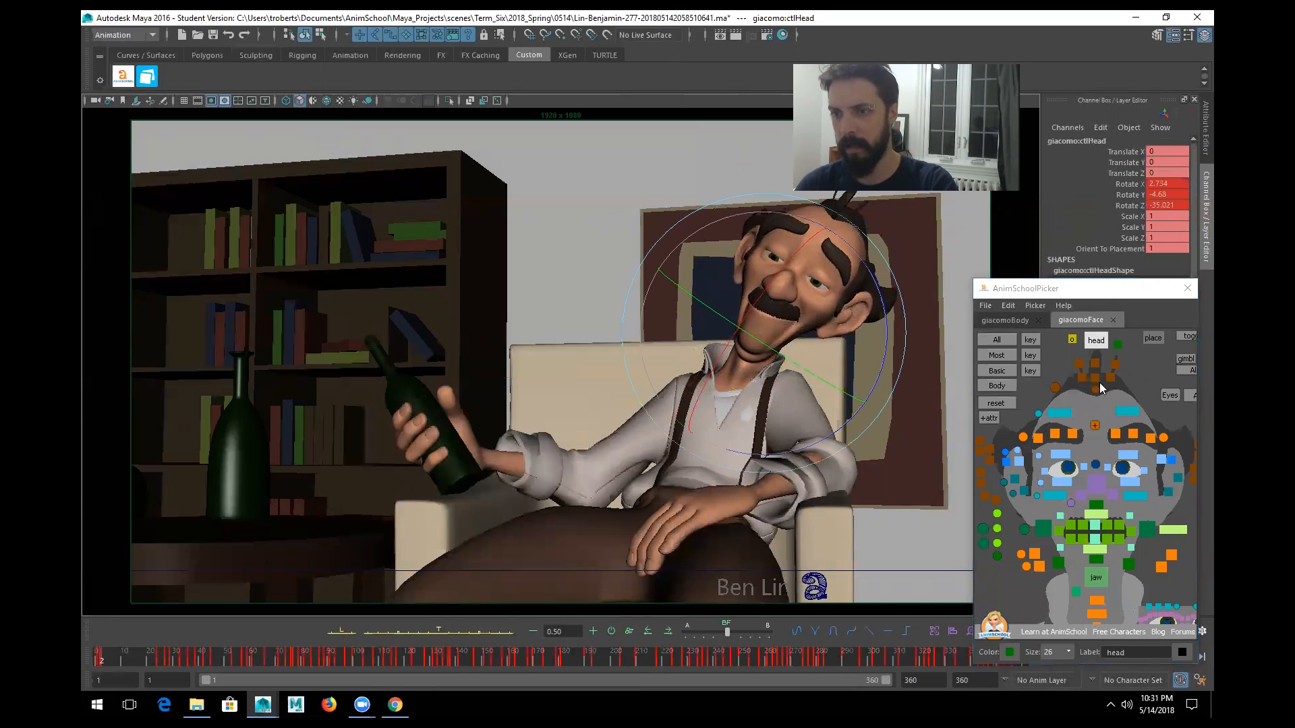
# - Rotate the neck control using the side perspective view and readjust the head's rotation to match
pyautogui.click(997, 319)
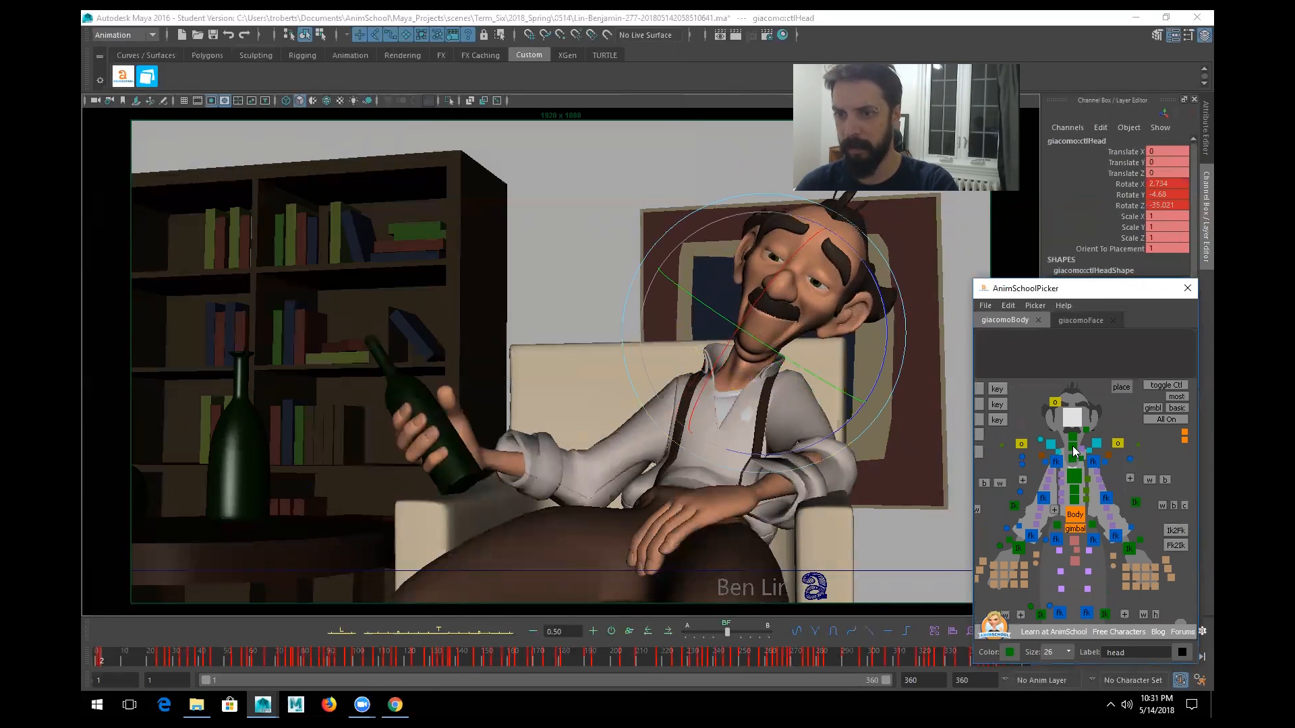
pyautogui.click(1073, 447)
pyautogui.press('space')
pyautogui.moveTo(875, 264); pyautogui.dragTo(853, 275)
pyautogui.click(1072, 417)
pyautogui.moveTo(651, 195)
pyautogui.mouseDown()
pyautogui.moveTo(608, 145)
pyautogui.moveTo(653, 186)
pyautogui.mouseUp()
# - Lower the right and left brow controls, with outer-brow Translate Y at about -1.02 and -0.95, and key the left brow
pyautogui.click(1080, 321)
pyautogui.moveTo(1061, 429); pyautogui.dragTo(1023, 435)
pyautogui.press('w')
pyautogui.moveTo(540, 157); pyautogui.dragTo(538, 162)
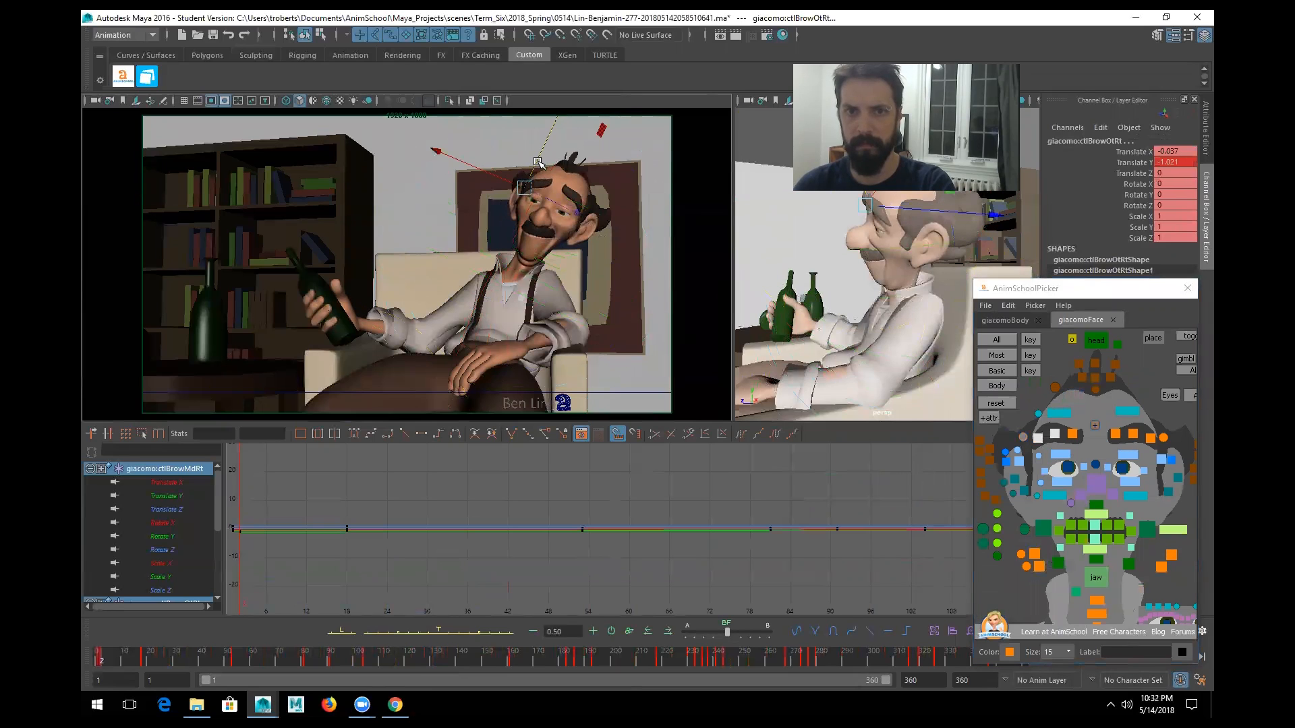
pyautogui.moveTo(1123, 426)
pyautogui.mouseDown()
pyautogui.moveTo(1169, 448)
pyautogui.moveTo(1117, 428)
pyautogui.mouseUp()
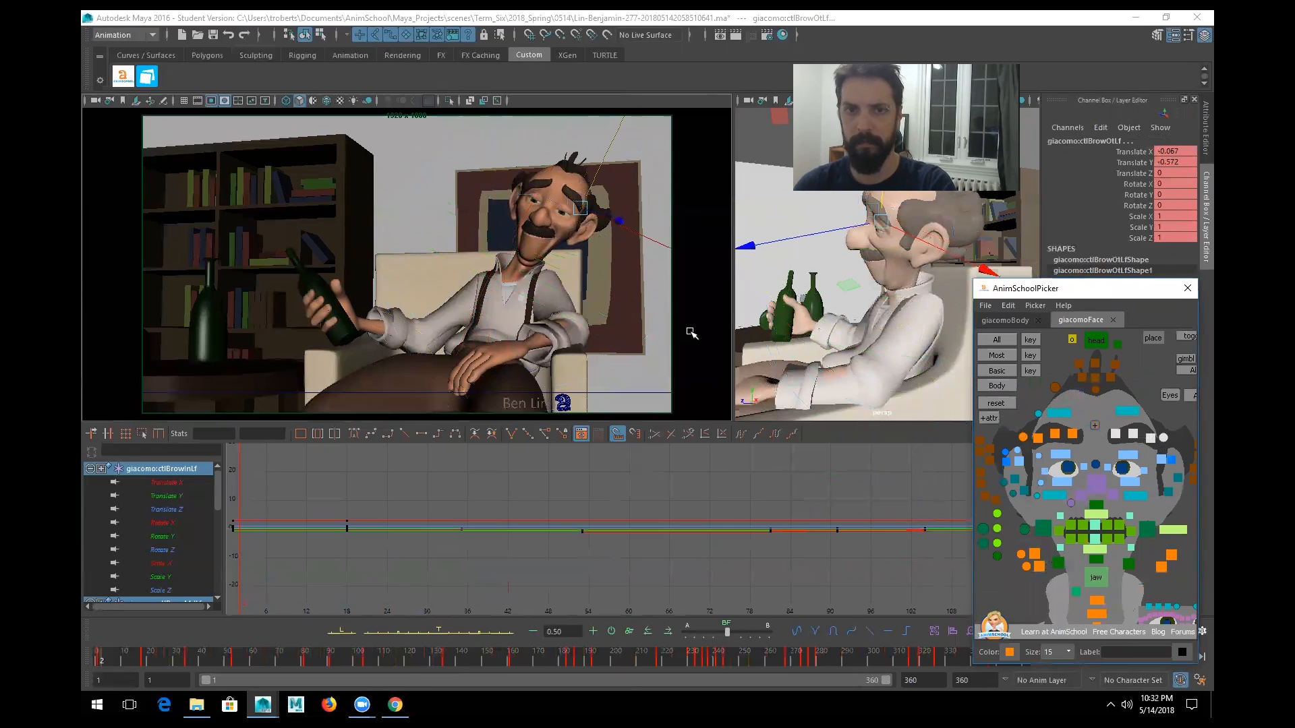
pyautogui.moveTo(598, 173); pyautogui.dragTo(596, 175)
pyautogui.press('s')
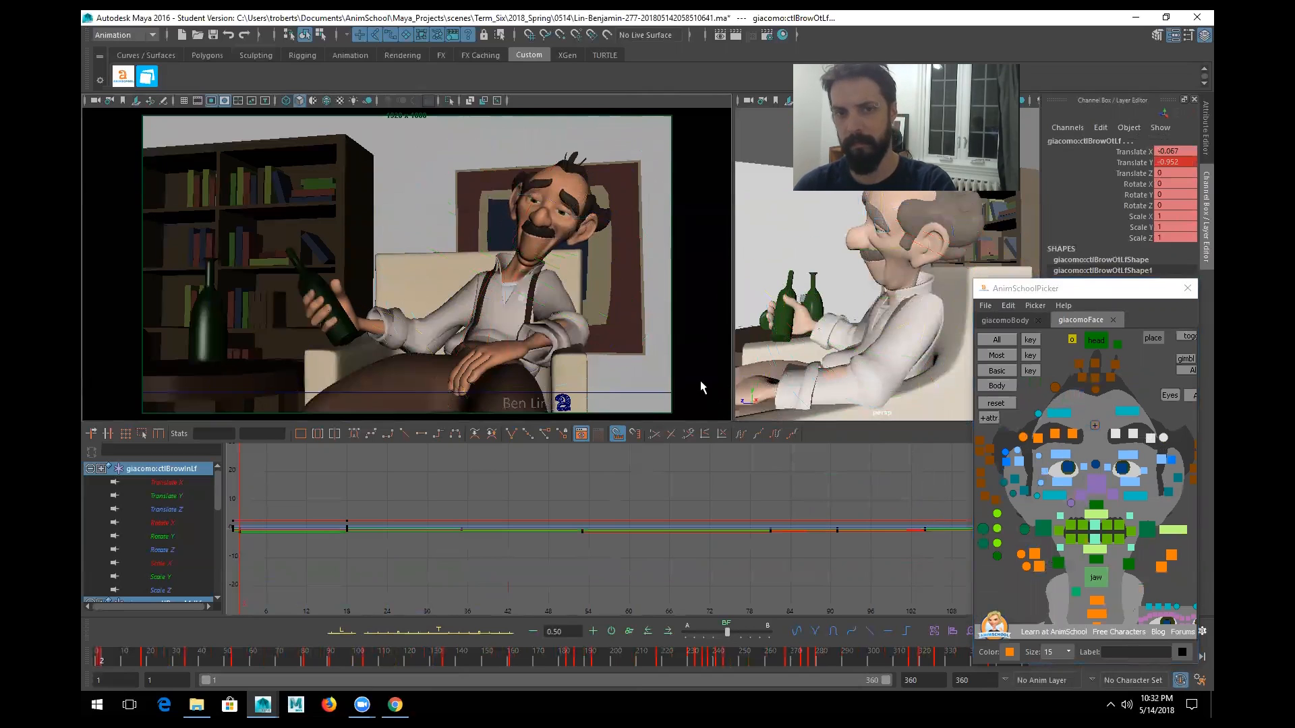
# - Nudge the right mouth corner inward and down, and shift the right pupil slightly and key it
pyautogui.click(1043, 528)
pyautogui.moveTo(519, 231); pyautogui.dragTo(522, 236)
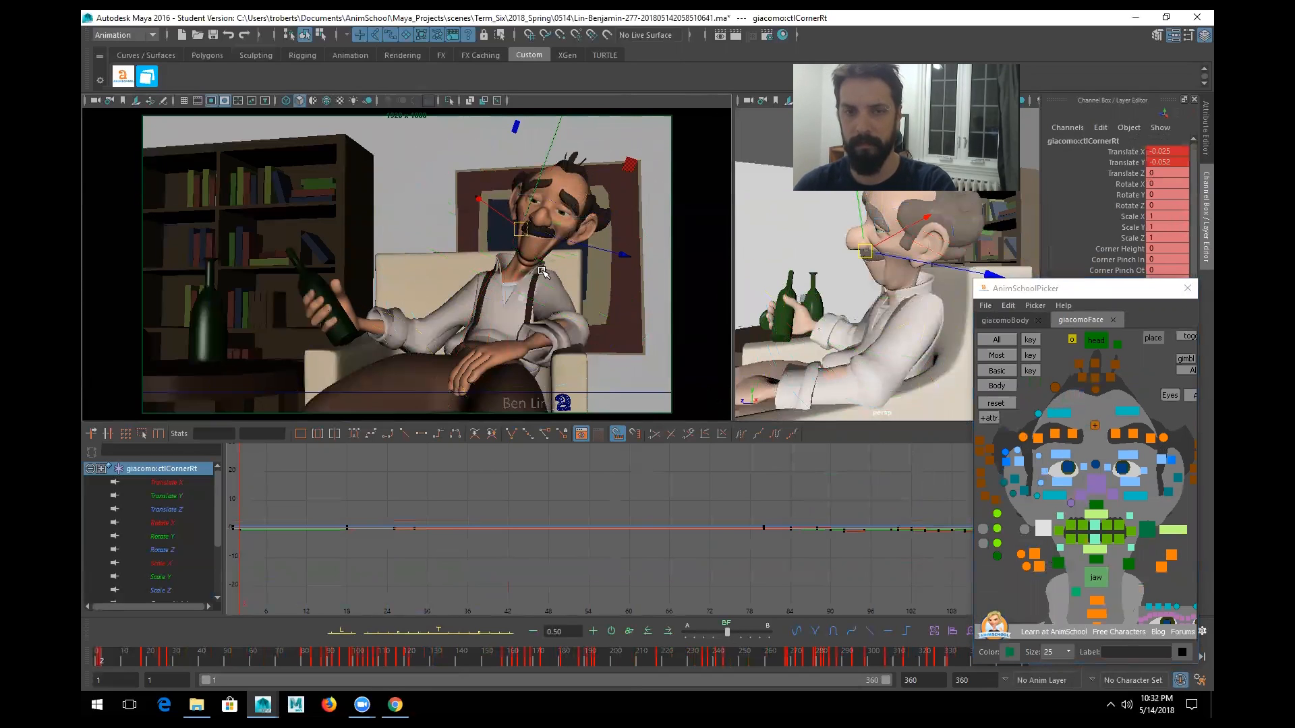
pyautogui.press('space')
pyautogui.press('\\')
pyautogui.click(1122, 468)
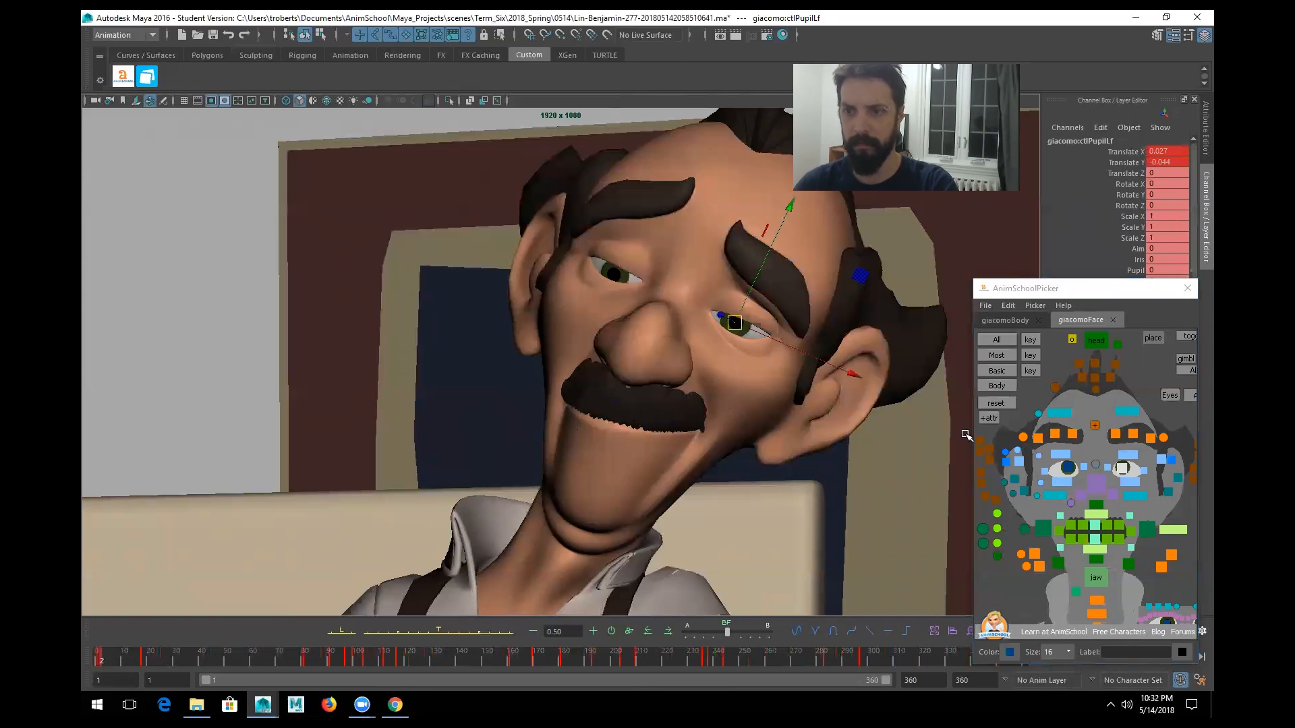
pyautogui.click(1068, 469)
pyautogui.moveTo(617, 275); pyautogui.dragTo(619, 272)
pyautogui.press('s')
# - Lower the upper eyelid controls slightly, bringing the left lid's Translate Y to about 0.42
pyautogui.click(711, 294)
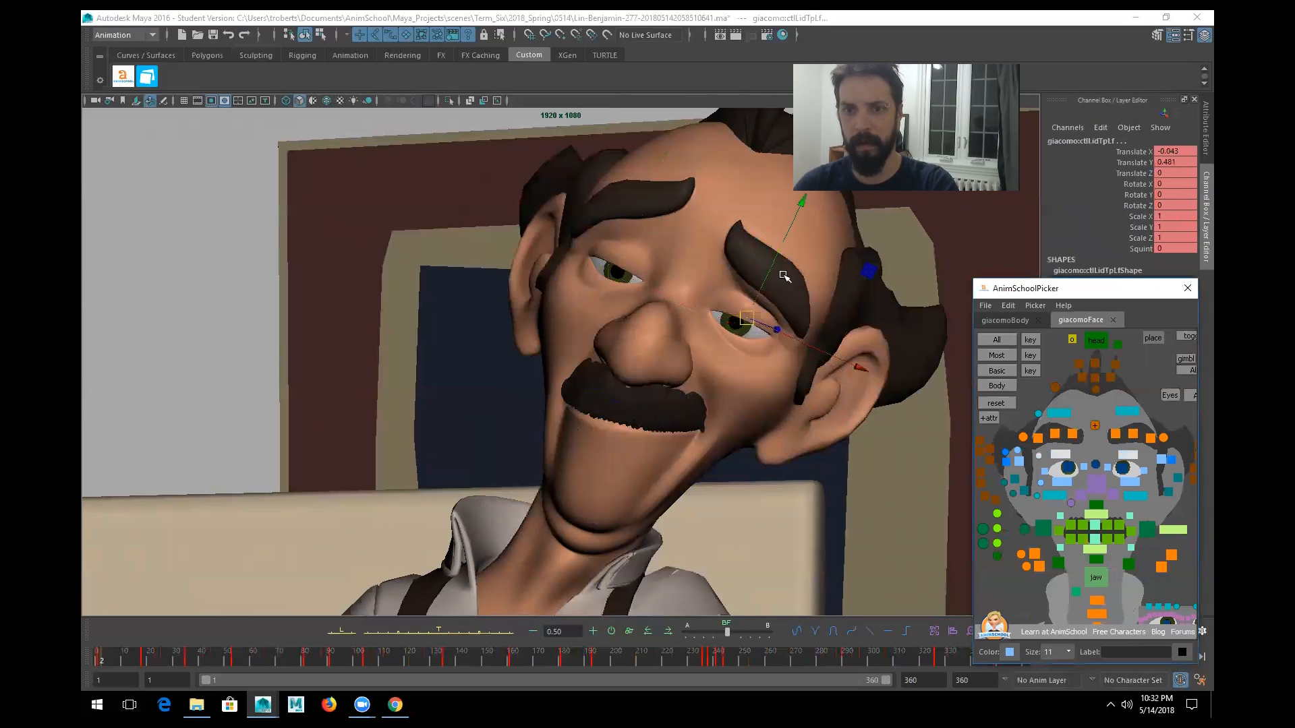
pyautogui.moveTo(765, 276); pyautogui.dragTo(765, 283)
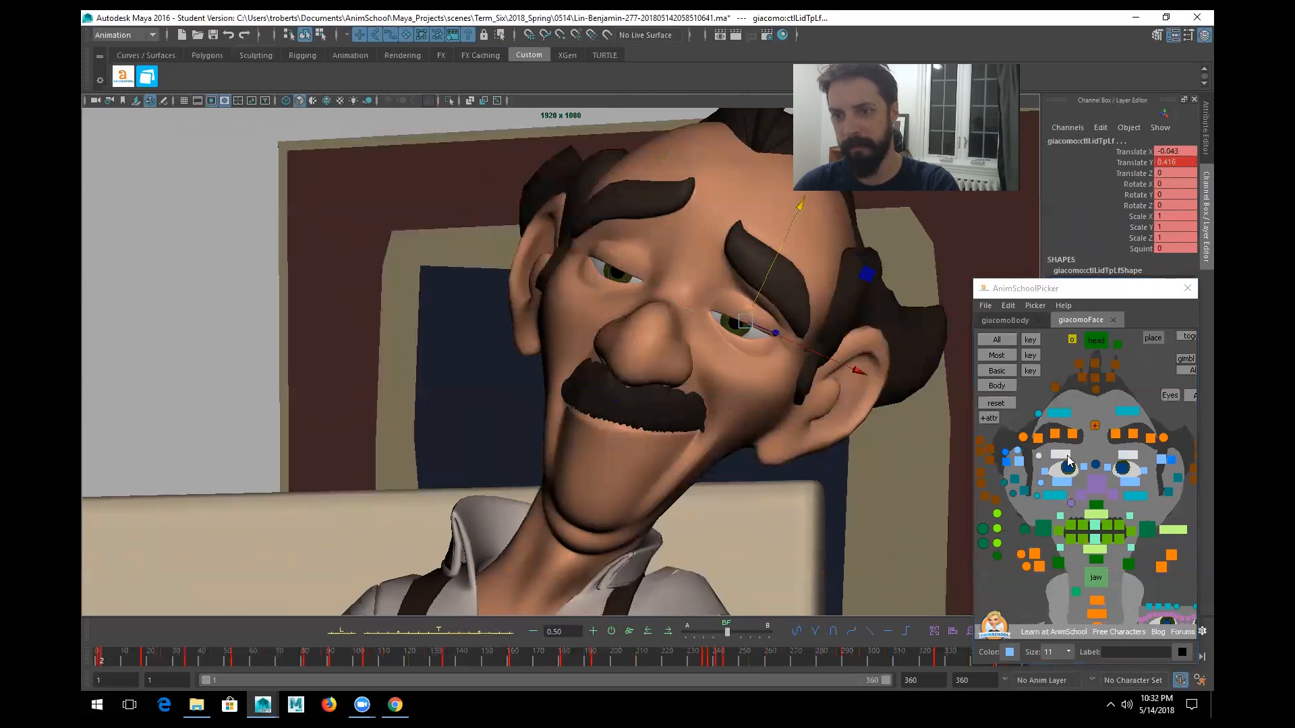
pyautogui.click(1063, 455)
pyautogui.click(1128, 456)
# - Pull the left mouth corner outward and shift the mouth up toward the same side of the face
pyautogui.click(1147, 530)
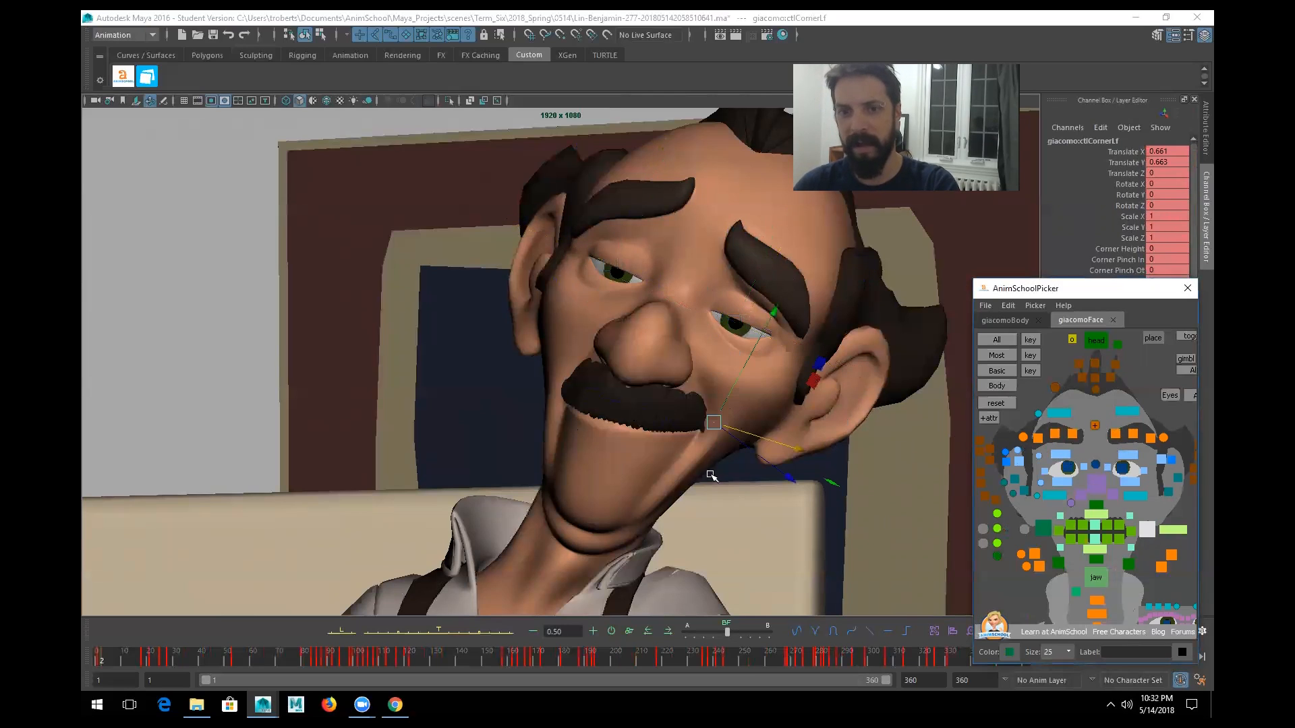
pyautogui.moveTo(714, 422); pyautogui.dragTo(750, 417)
pyautogui.click(1172, 531)
pyautogui.moveTo(637, 388); pyautogui.dragTo(692, 361)
pyautogui.click(1111, 496)
pyautogui.press('\\')
# - Rotate the upper-head deform control to about -4.2° in Z
pyautogui.keyDown('alt'); pyautogui.moveTo(1158, 438); pyautogui.dragTo(1061, 447, button='middle'); pyautogui.keyUp('alt')
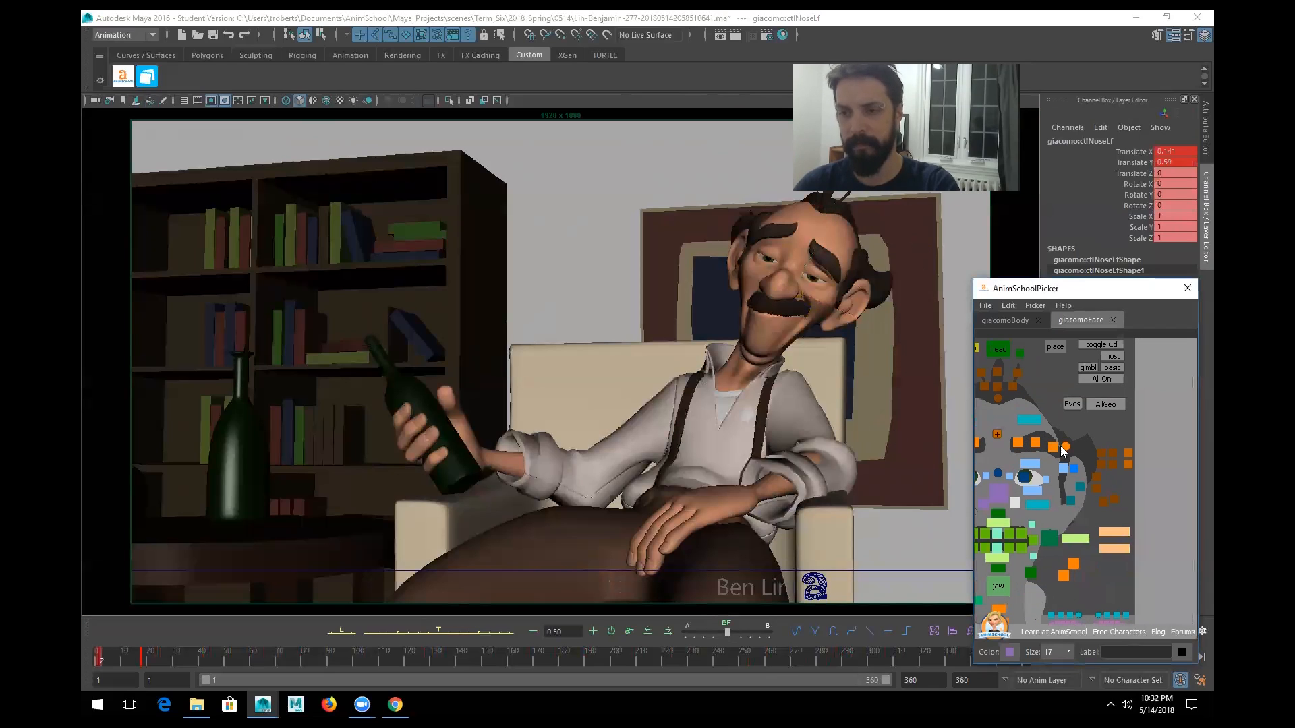
pyautogui.click(1119, 529)
pyautogui.press('e')
pyautogui.moveTo(910, 304); pyautogui.dragTo(914, 317)
pyautogui.press('q')
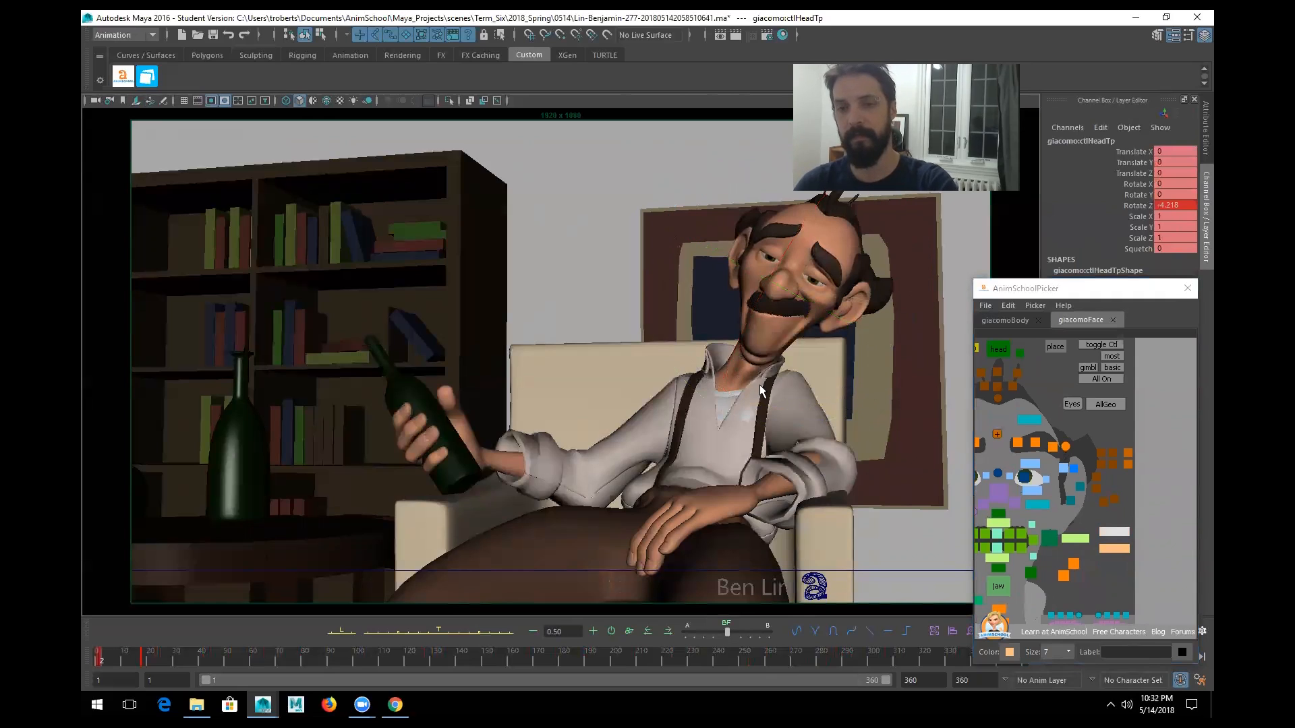
# - Flip between frames 1 and 2 to compare the original pose with the revised one
pyautogui.press('.')
pyautogui.press(',')
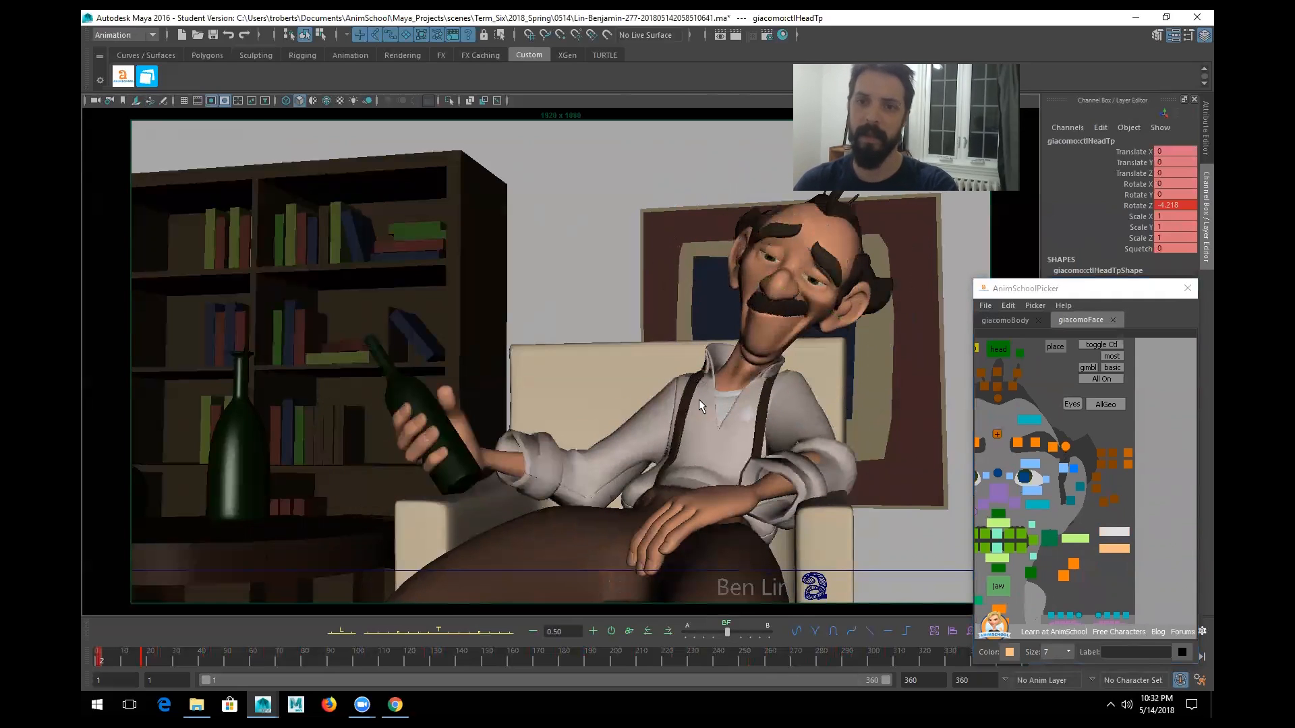
pyautogui.press(',')
pyautogui.press('.')
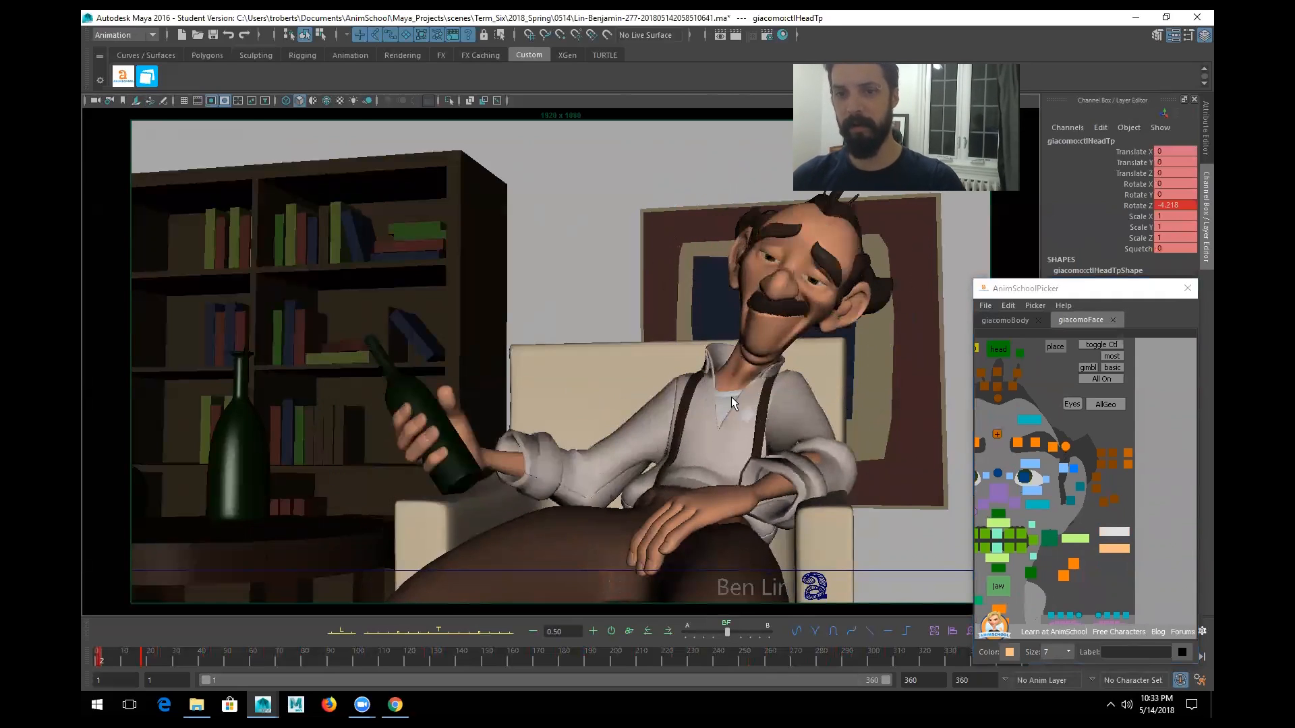
pyautogui.keyDown('alt'); pyautogui.moveTo(1094, 416); pyautogui.dragTo(1175, 443, button='middle'); pyautogui.keyUp('alt')
pyautogui.click(1016, 327)
pyautogui.keyDown('alt'); pyautogui.moveTo(1063, 407); pyautogui.dragTo(1072, 362, button='middle'); pyautogui.keyUp('alt')
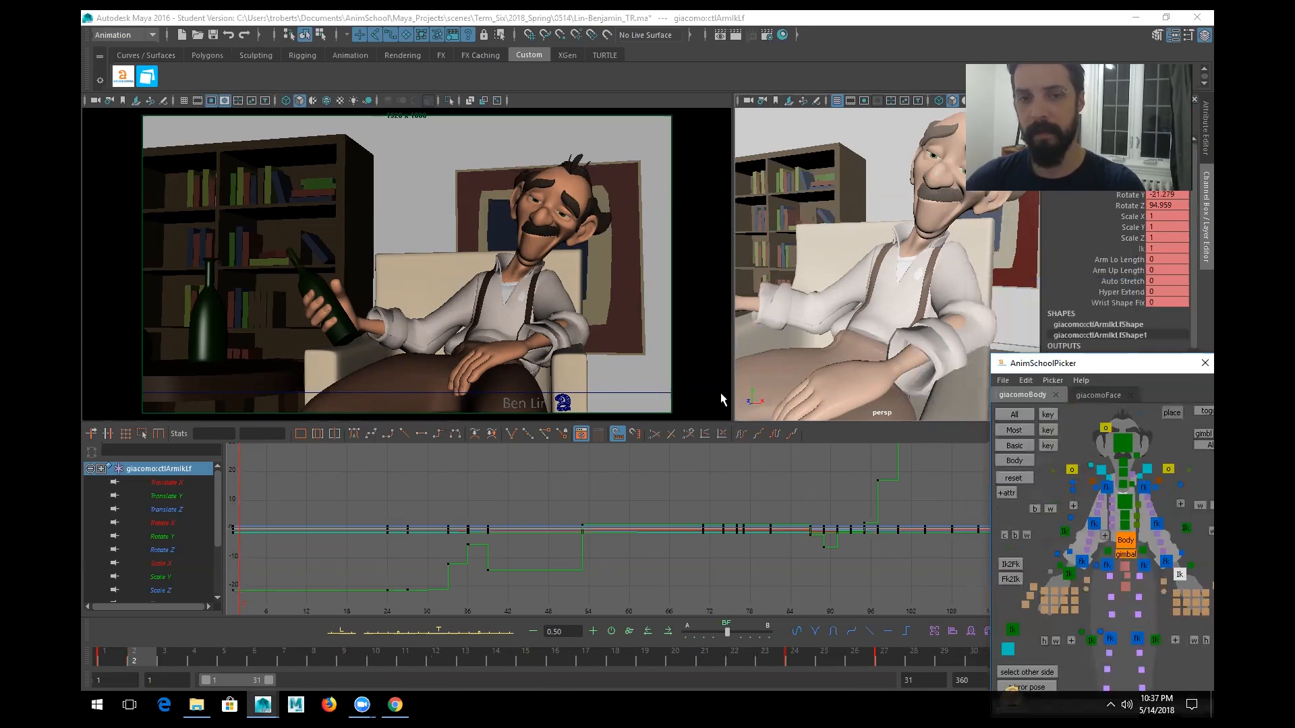
pyautogui.middleClick(593, 351)
pyautogui.hotkey('alt', ',')
pyautogui.hotkey('alt', '.')
pyautogui.hotkey('alt', ',')
pyautogui.hotkey('alt', '.')
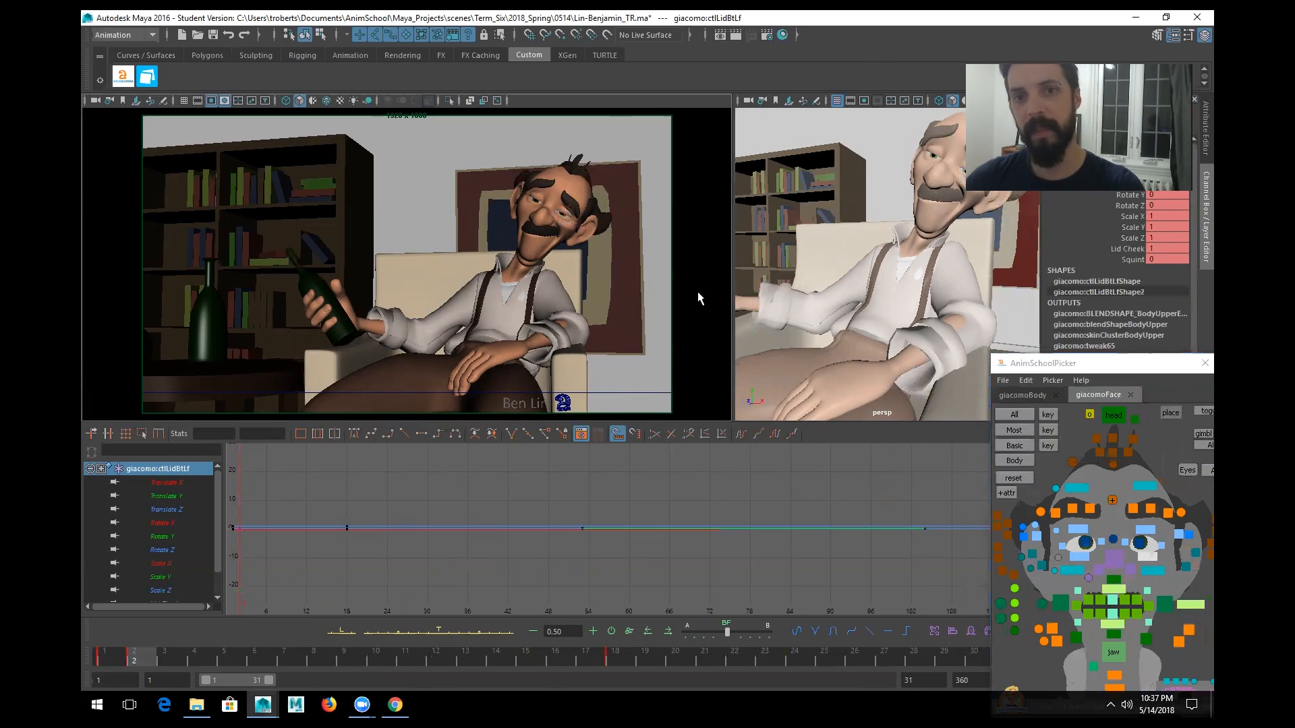
pyautogui.press(',')
pyautogui.press('.')
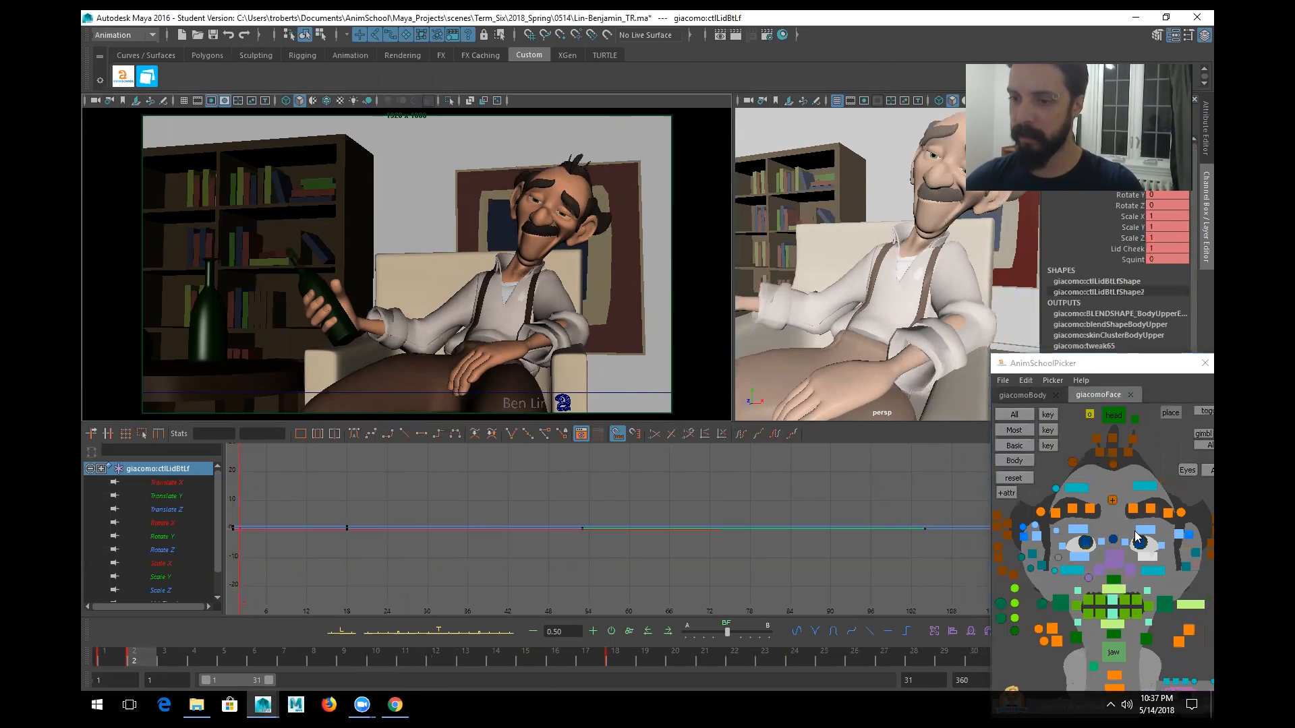
# - Move the left arm IK control to bring the hand outward from the lap onto the thigh
pyautogui.click(1023, 395)
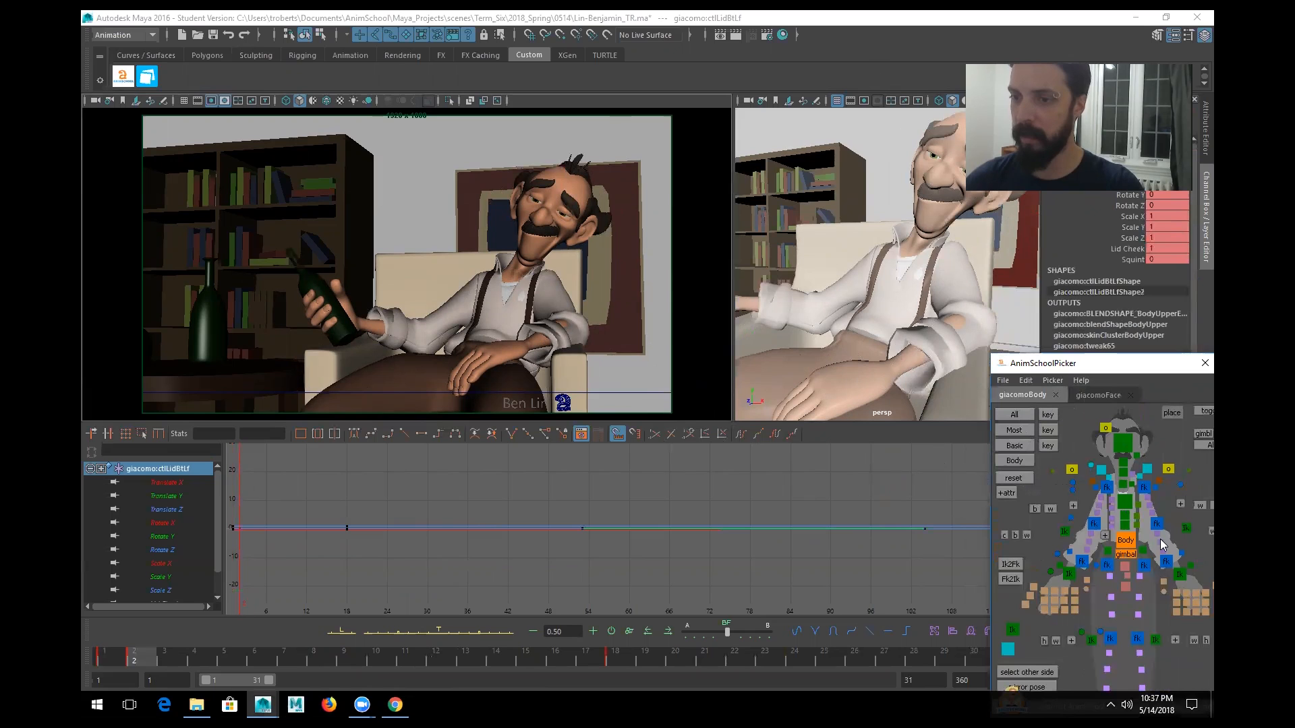
pyautogui.click(1180, 574)
pyautogui.moveTo(932, 327)
pyautogui.keyDown('alt'); pyautogui.mouseDown()
pyautogui.moveTo(910, 345)
pyautogui.moveTo(919, 336)
pyautogui.mouseUp(); pyautogui.keyUp('alt')
pyautogui.press('e')
pyautogui.press('w')
pyautogui.moveTo(919, 336)
pyautogui.keyDown('alt'); pyautogui.mouseDown()
pyautogui.moveTo(796, 344)
pyautogui.moveTo(692, 386)
pyautogui.moveTo(938, 323)
pyautogui.mouseUp(); pyautogui.keyUp('alt')
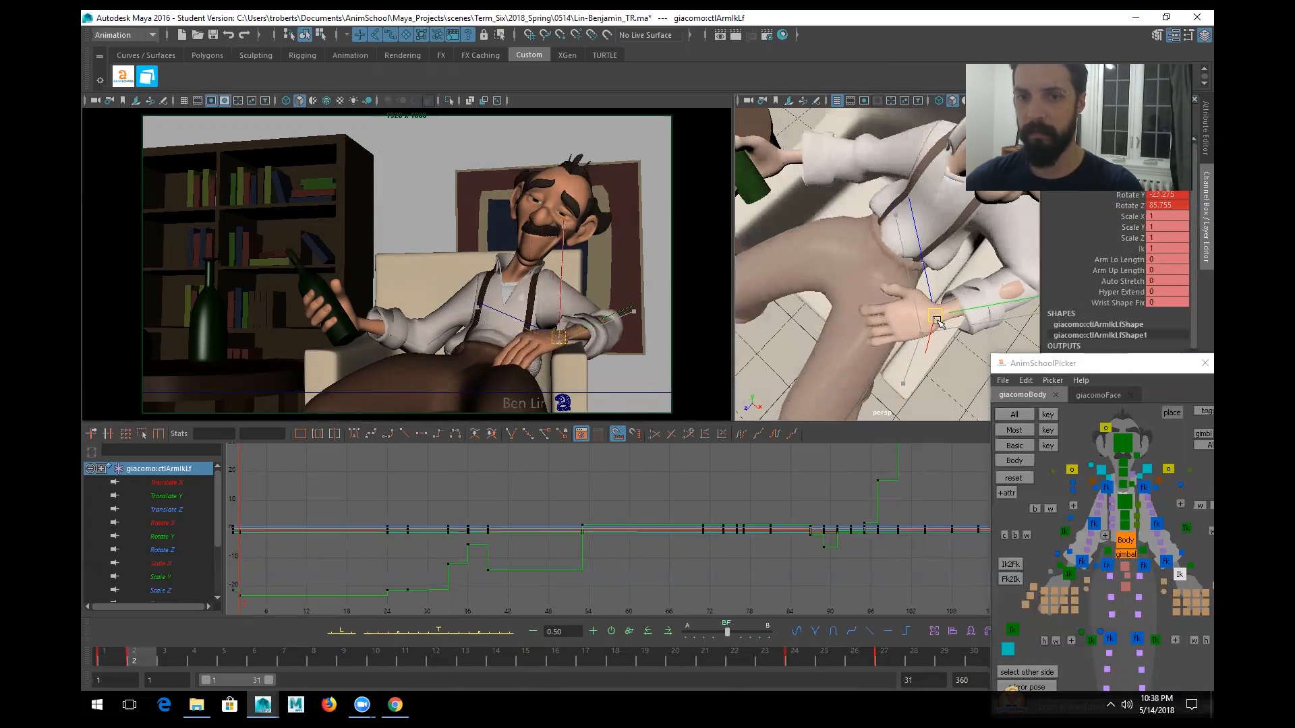
# - Rotate and reposition the left hand's IK control so the hand tucks against the hip with the elbow out
pyautogui.press('e')
pyautogui.moveTo(436, 338); pyautogui.dragTo(460, 386)
pyautogui.press('w')
pyautogui.keyDown('alt'); pyautogui.moveTo(803, 358); pyautogui.dragTo(911, 345); pyautogui.keyUp('alt')
pyautogui.press('e')
pyautogui.press('w')
pyautogui.moveTo(538, 358); pyautogui.dragTo(542, 359)
pyautogui.press('q')
# - Rotate the left shoulder control to about 8.3° in Y and compare the pose with frame 1
pyautogui.click(1146, 469)
pyautogui.press('e')
pyautogui.moveTo(622, 310); pyautogui.dragTo(566, 313)
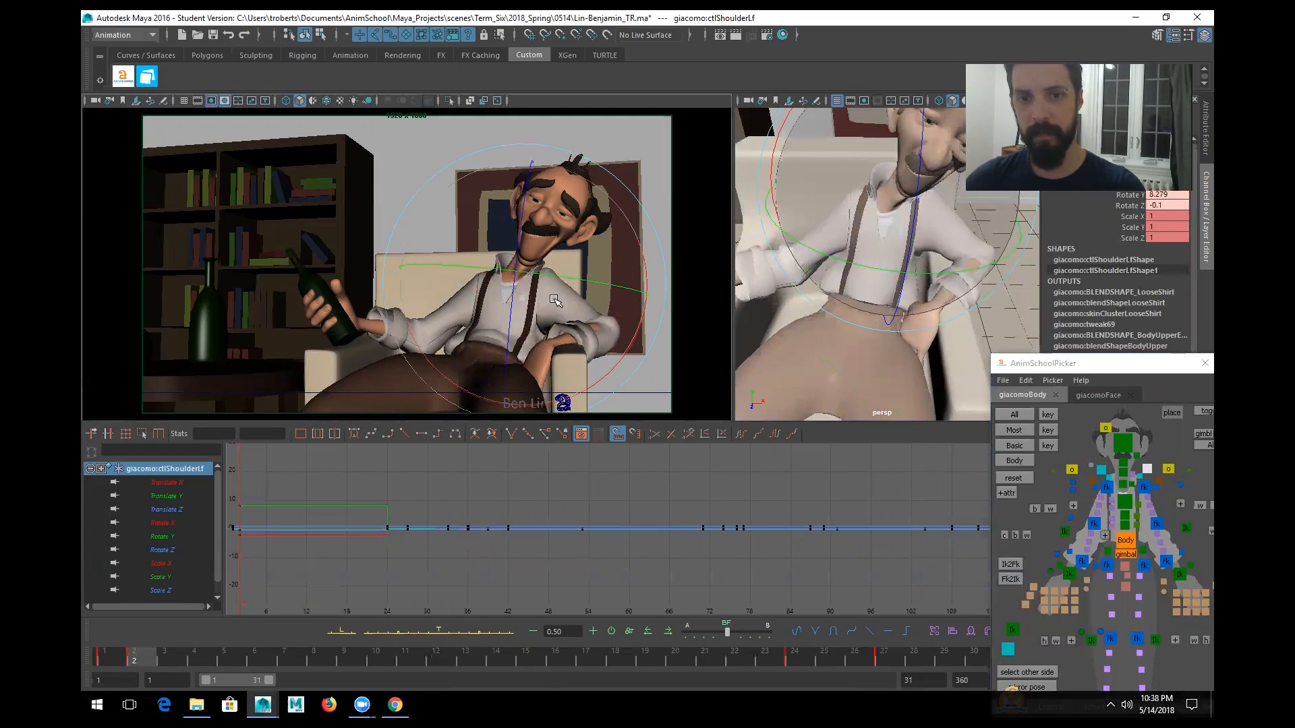
pyautogui.press('q')
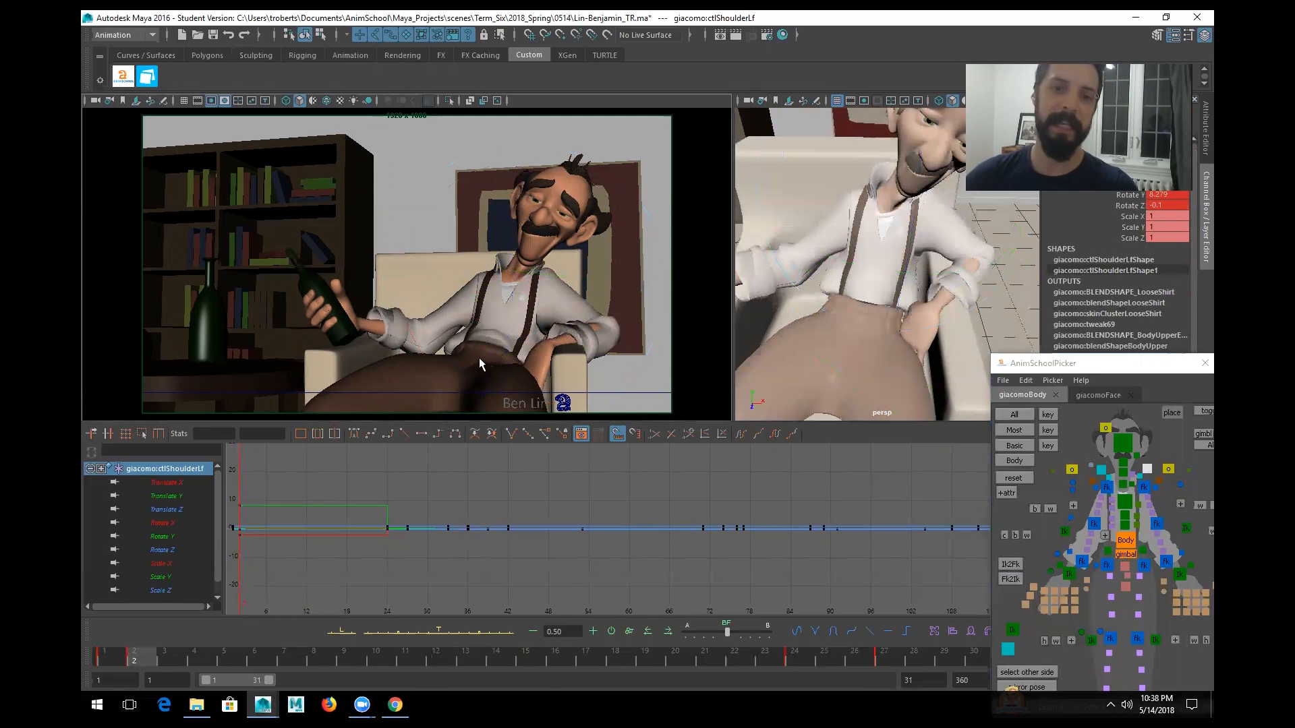
pyautogui.press(',')
pyautogui.press('.')
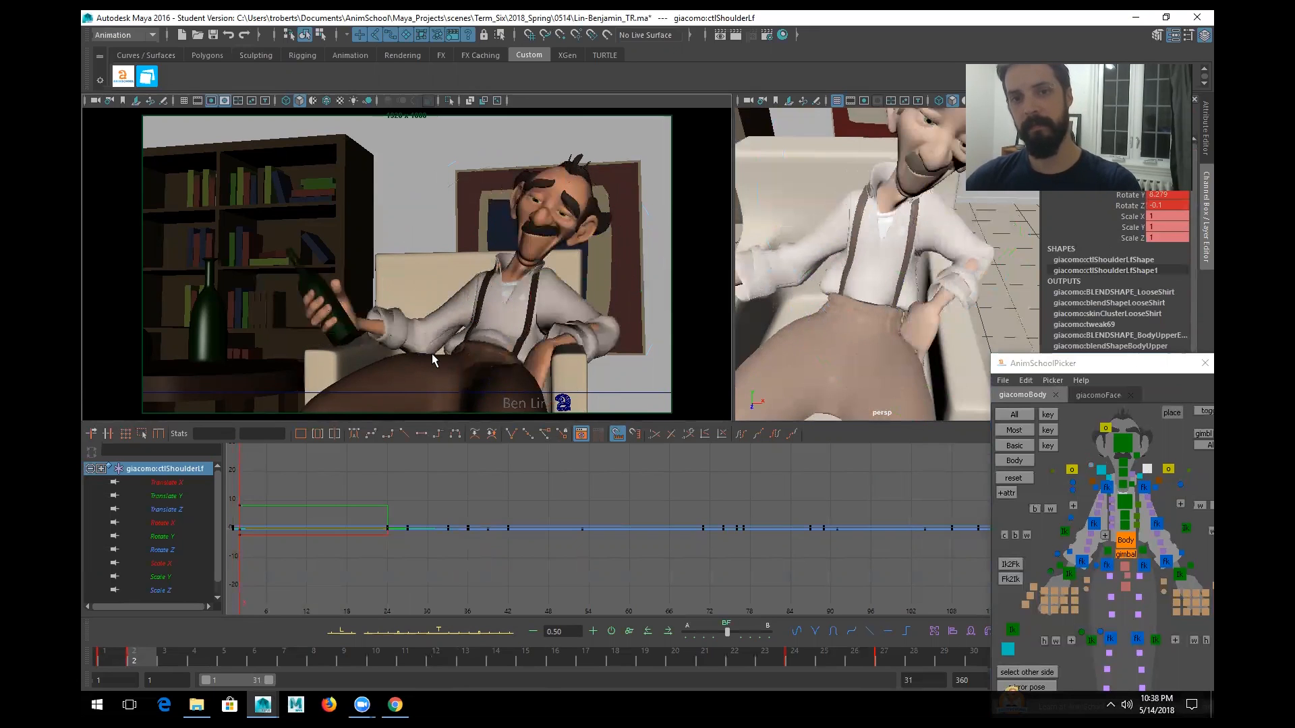
pyautogui.press(',')
pyautogui.press('.')
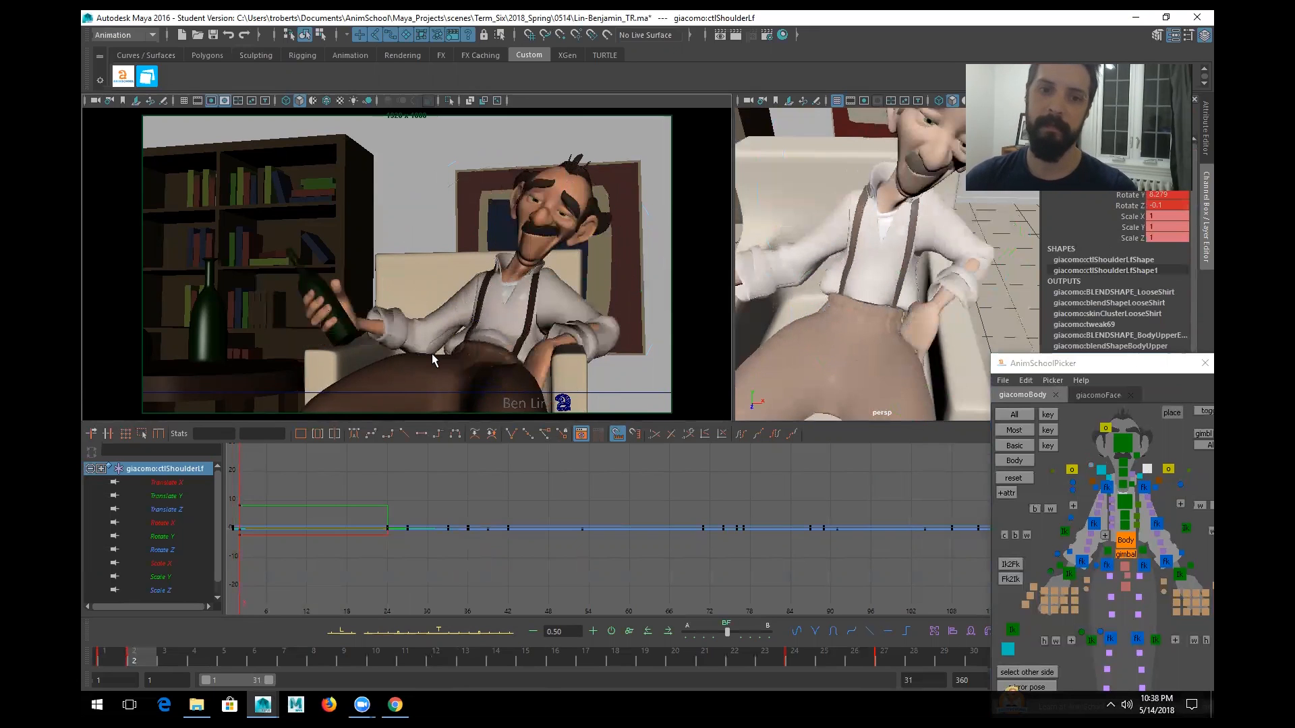
pyautogui.press('space')
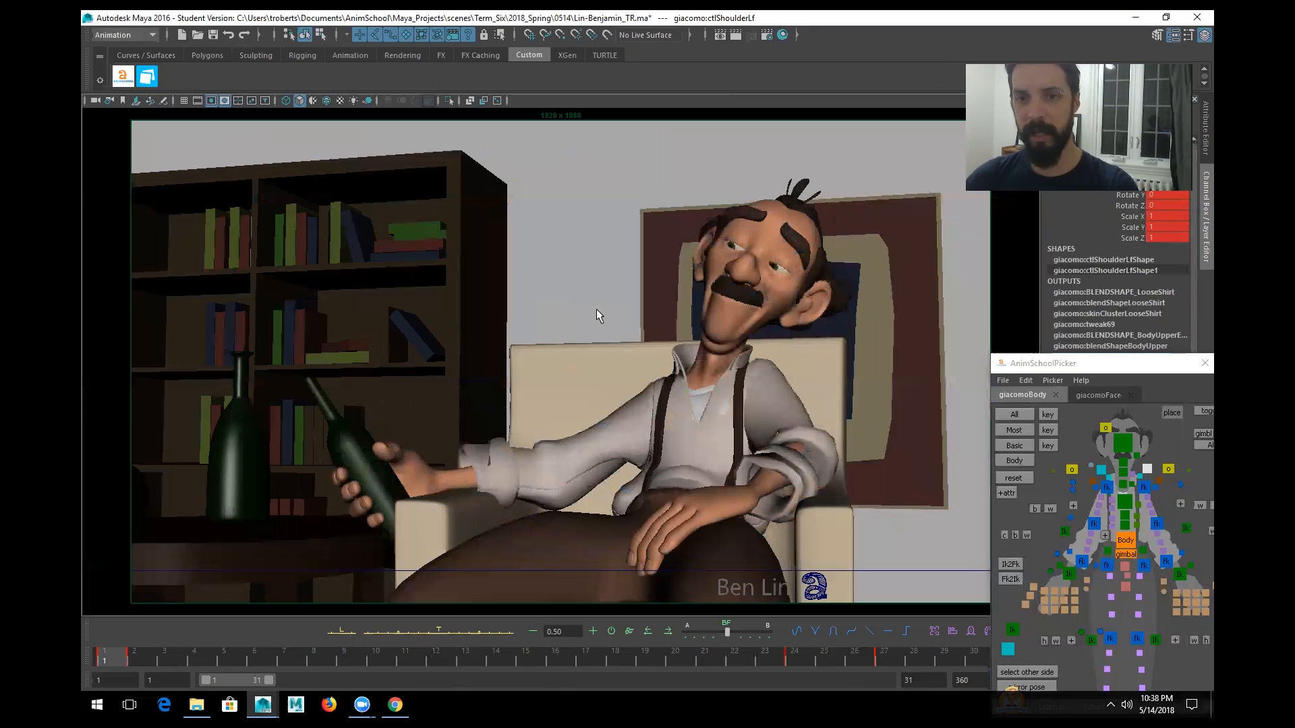
# - Compare the revised pose on frame 2 with the original pose on frame 1
pyautogui.press('.')
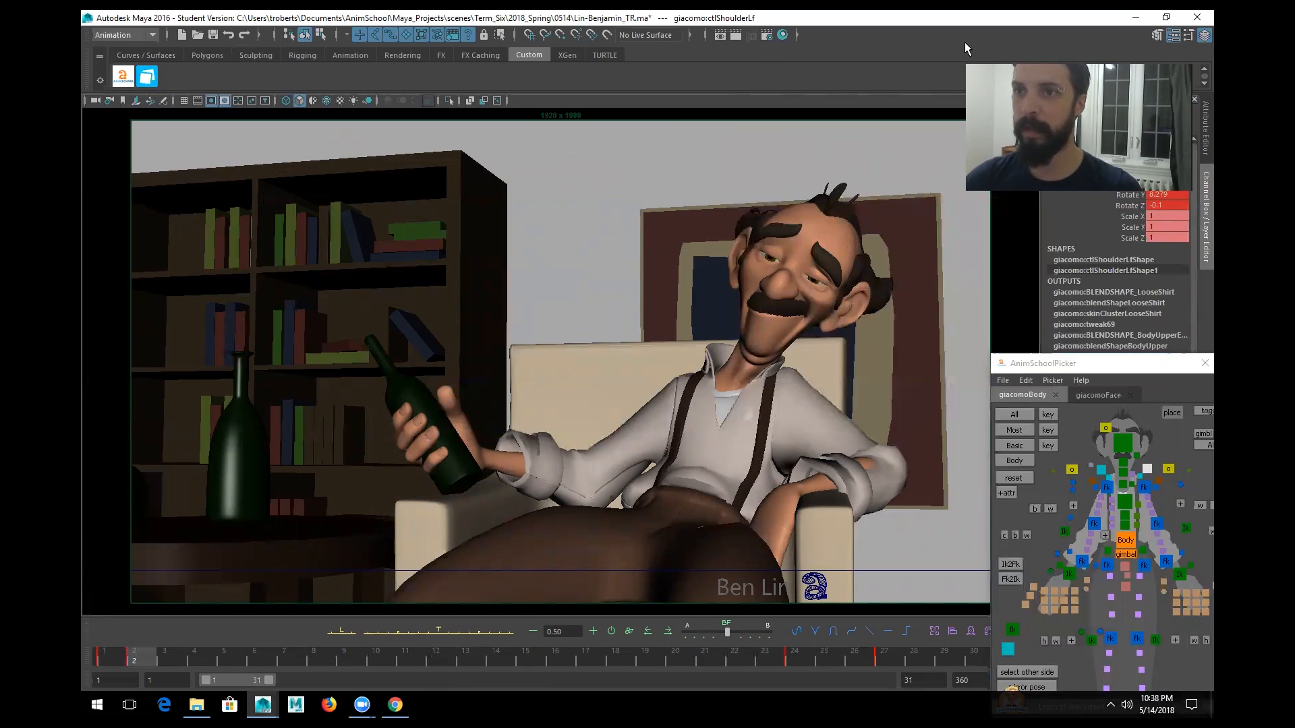
pyautogui.press(',')
pyautogui.press('.')
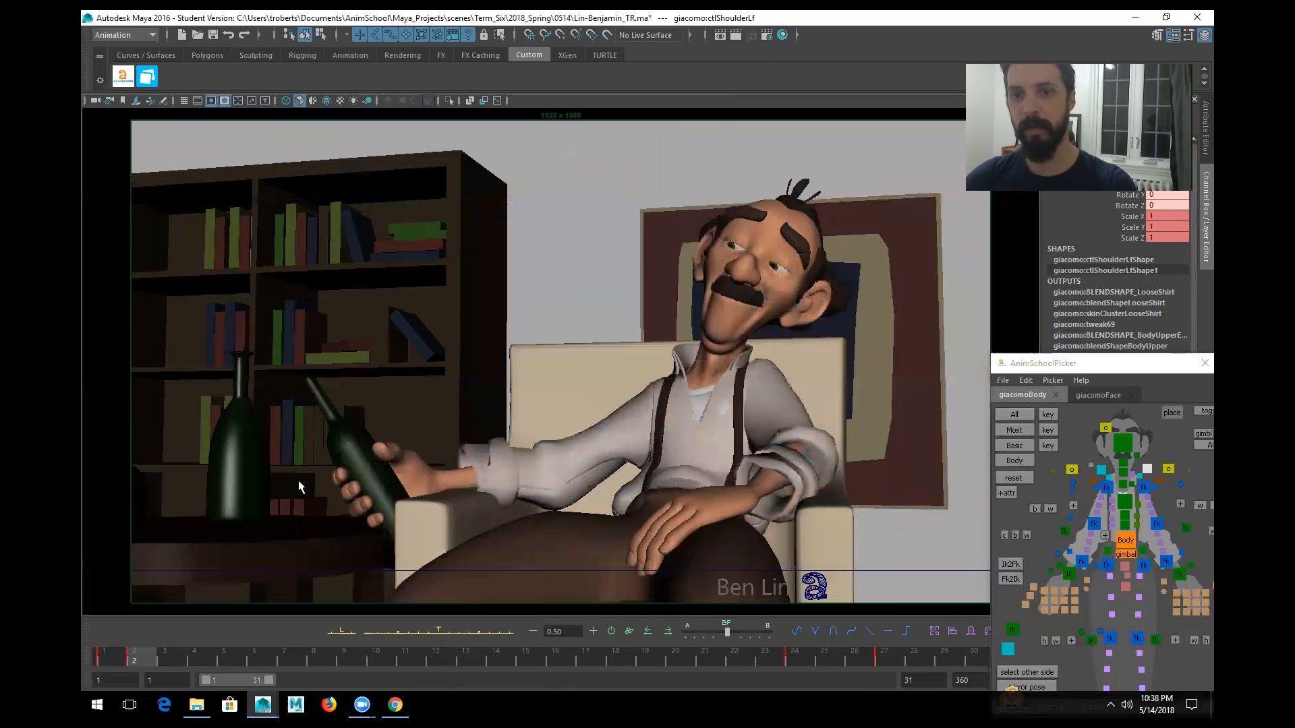
pyautogui.press(',')
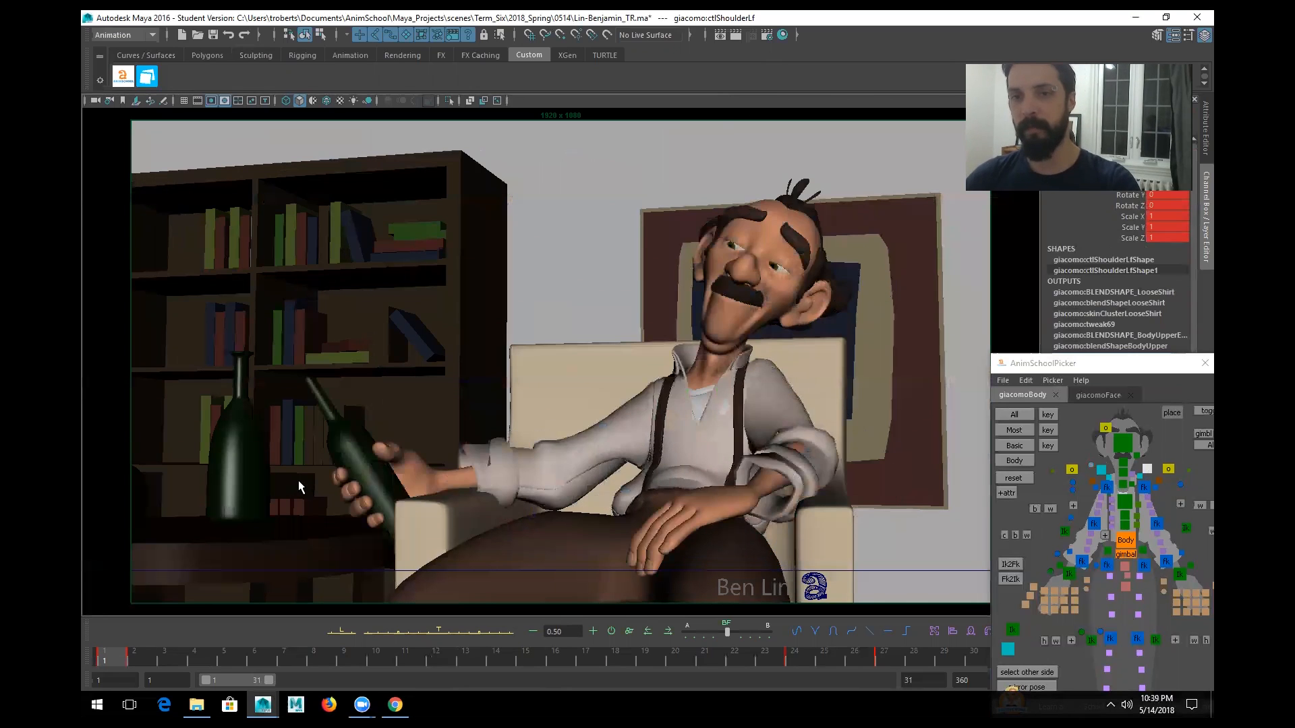
pyautogui.press('.')
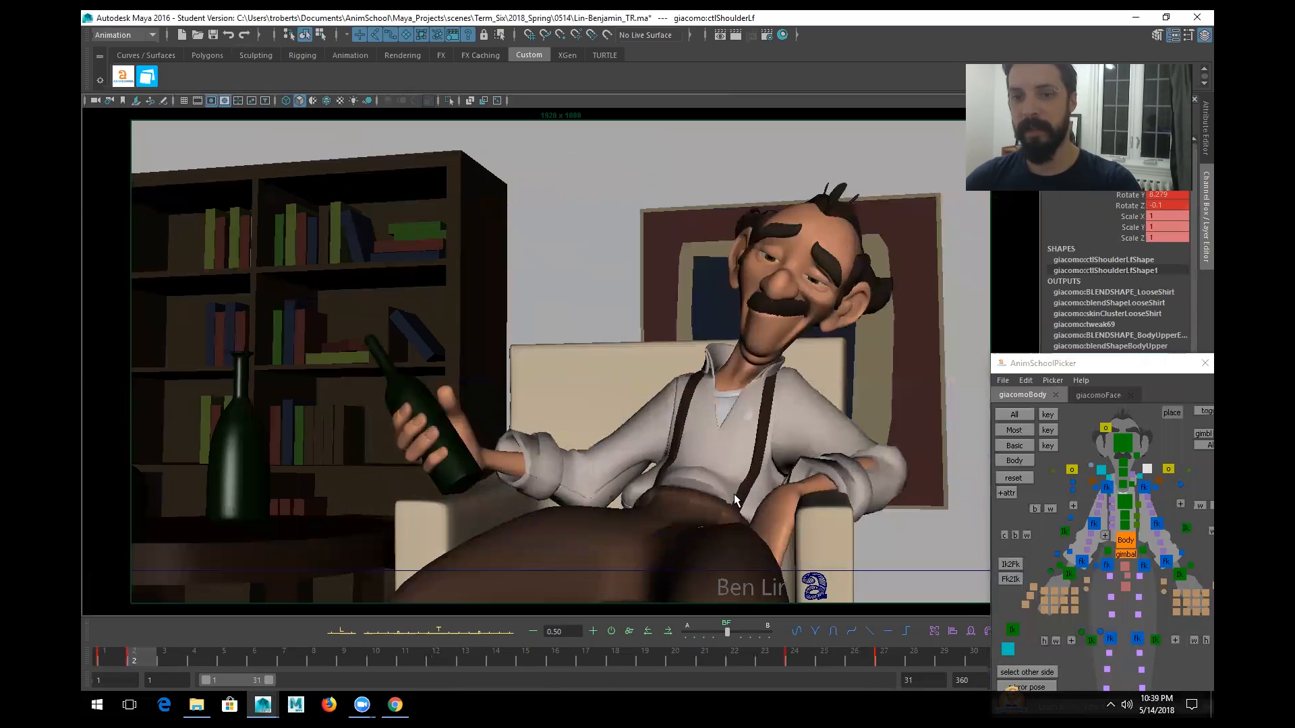
# - On frame 3, rotate the lowest spine control so the torso leans farther toward the character's left armrest
pyautogui.click(1125, 501)
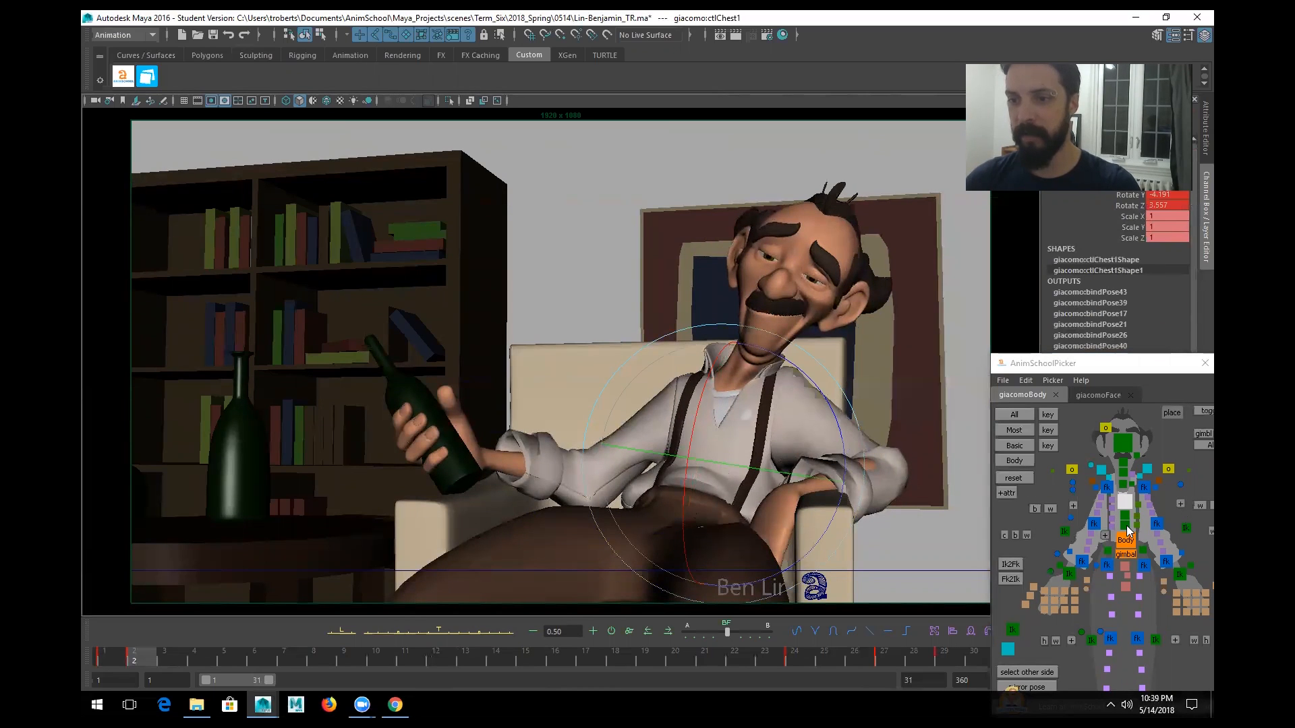
pyautogui.click(1125, 526)
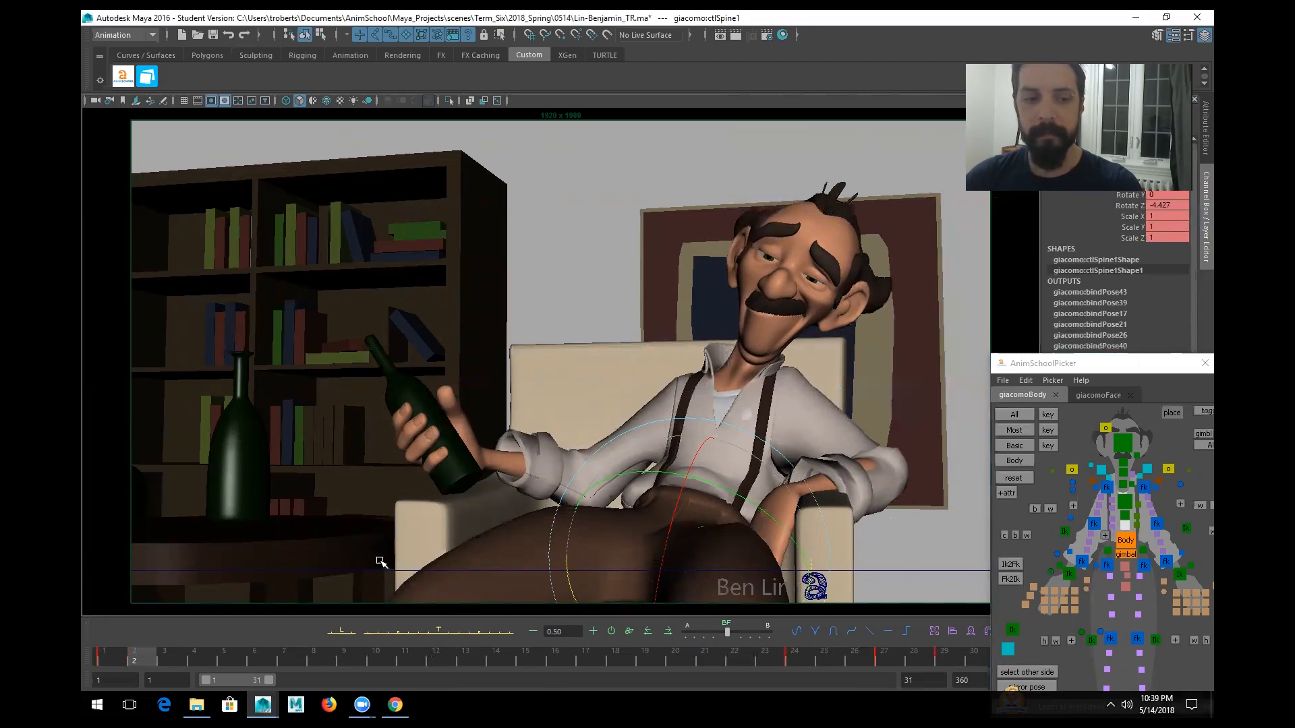
pyautogui.hotkey('alt', '.')
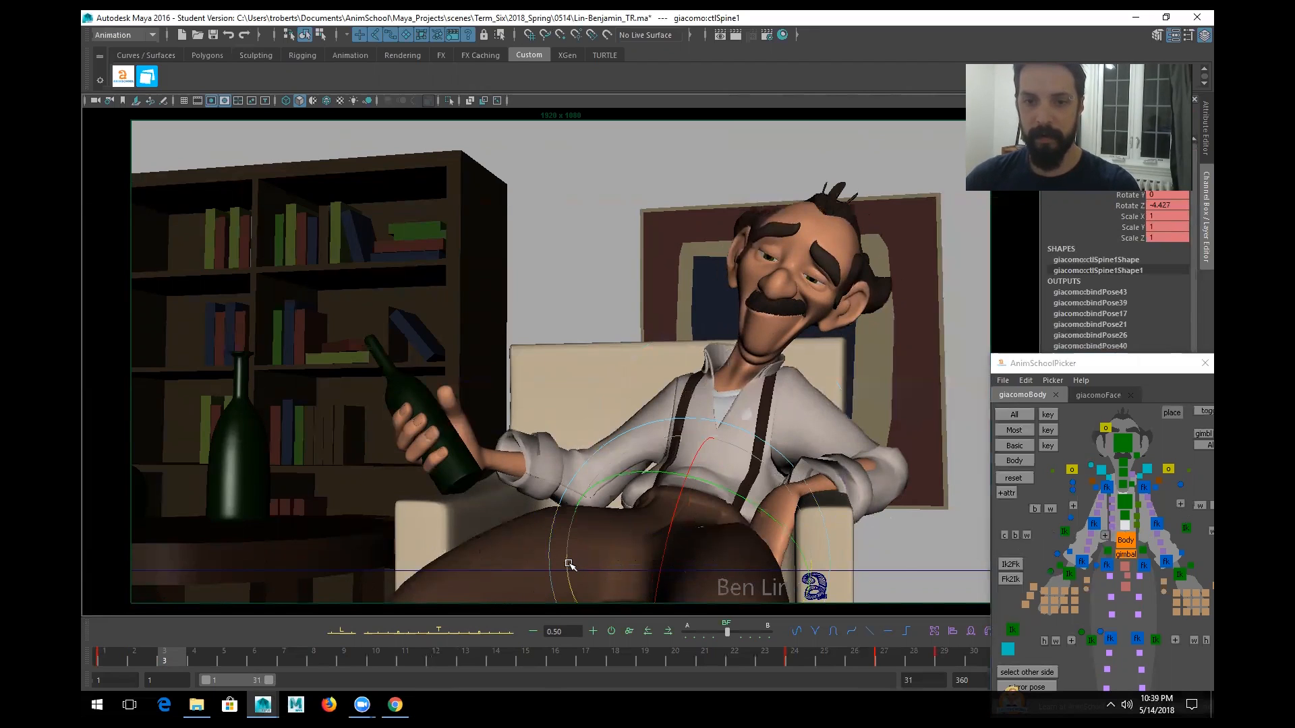
pyautogui.moveTo(567, 564); pyautogui.dragTo(570, 559)
# - Reposition the left hand's IK control and rotate it to about -42.1° in Y and 165.6° in Z, and adjust the elbow's pole vector
pyautogui.click(1180, 574)
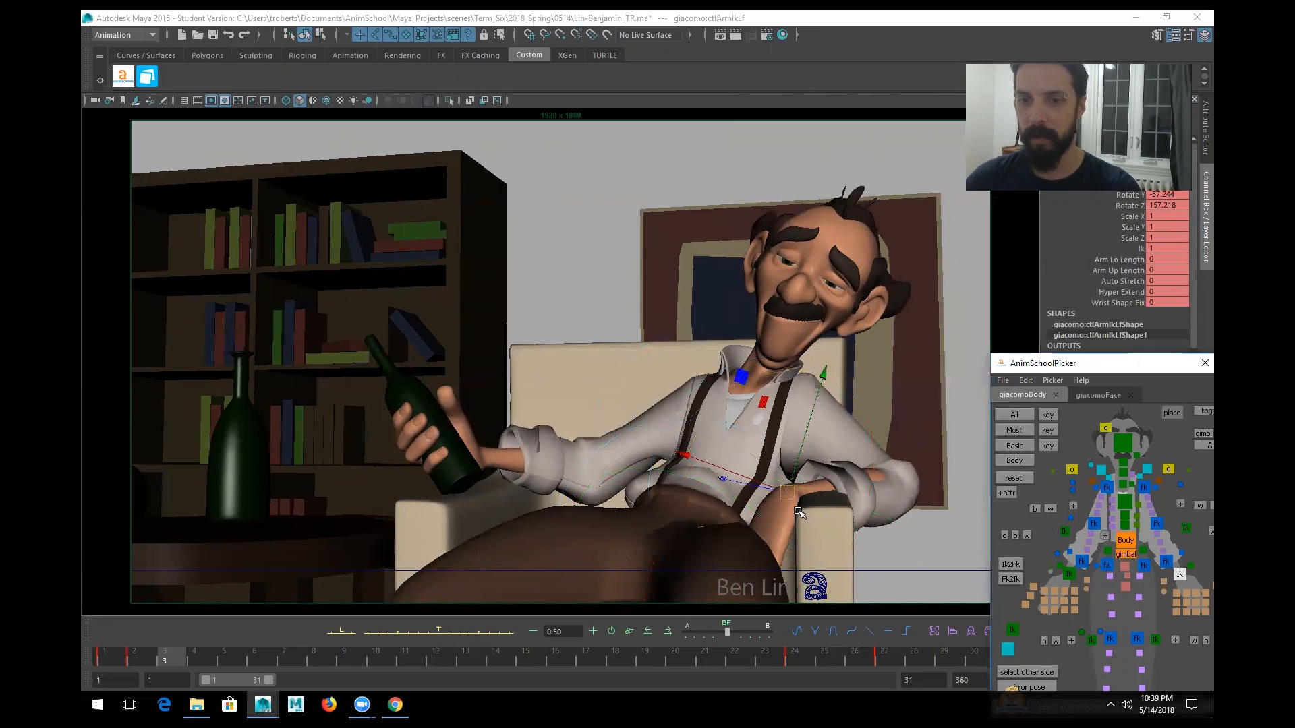
pyautogui.moveTo(789, 494); pyautogui.dragTo(789, 499)
pyautogui.press('e')
pyautogui.moveTo(691, 529); pyautogui.dragTo(682, 535)
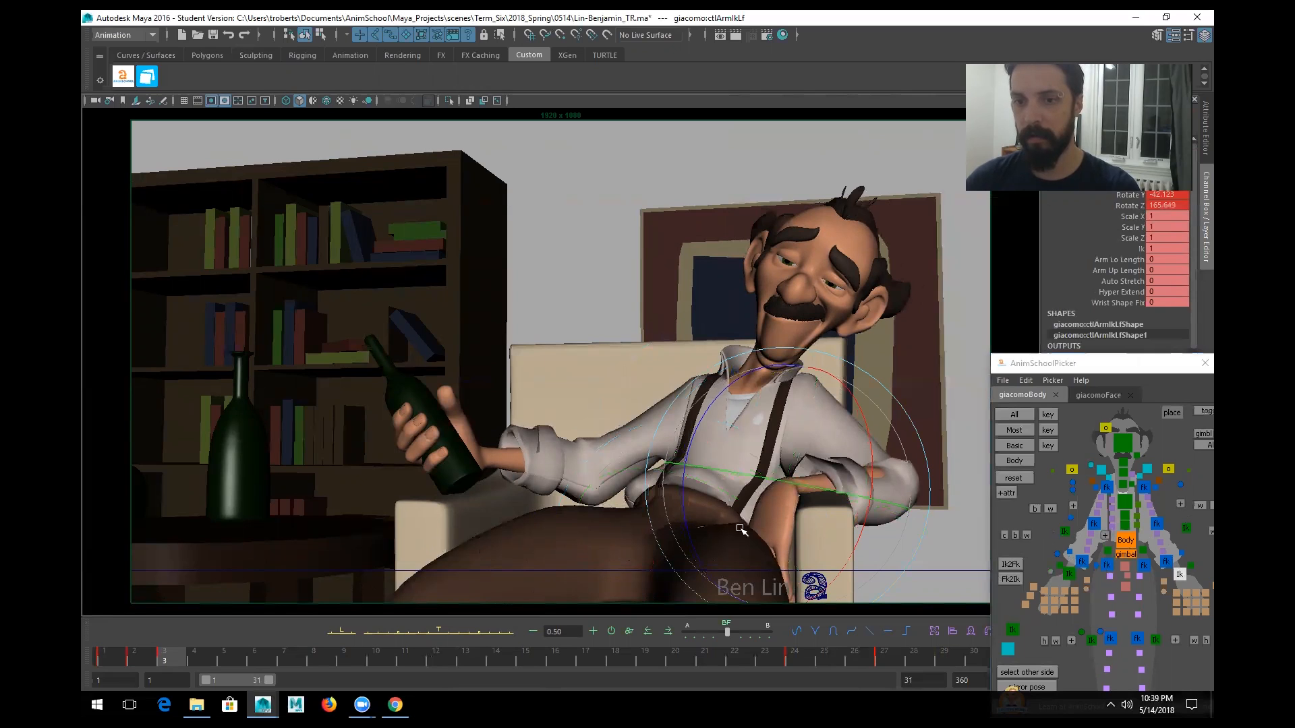
pyautogui.click(1185, 527)
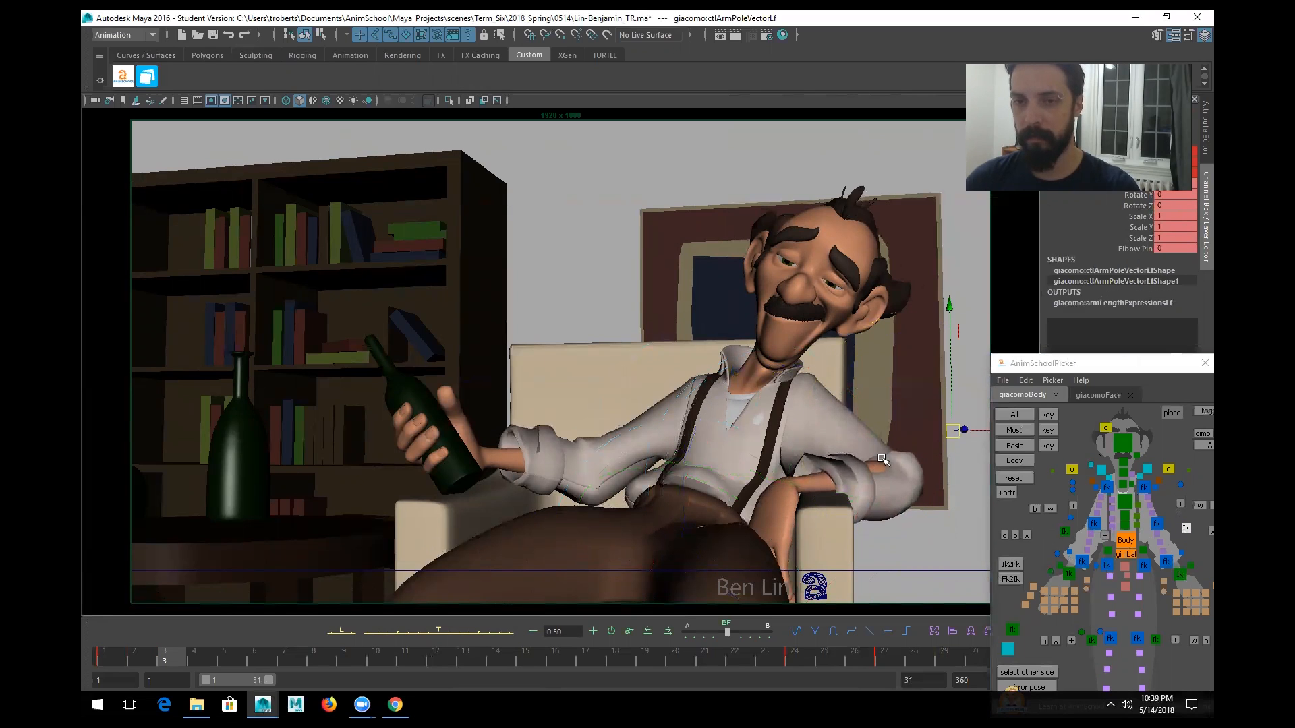
# - Rotate the head control on frame 3 to about -6.1° in Y and -28.2° in Z and compare the pose with frame 2
pyautogui.click(1122, 443)
pyautogui.moveTo(802, 420); pyautogui.dragTo(715, 477)
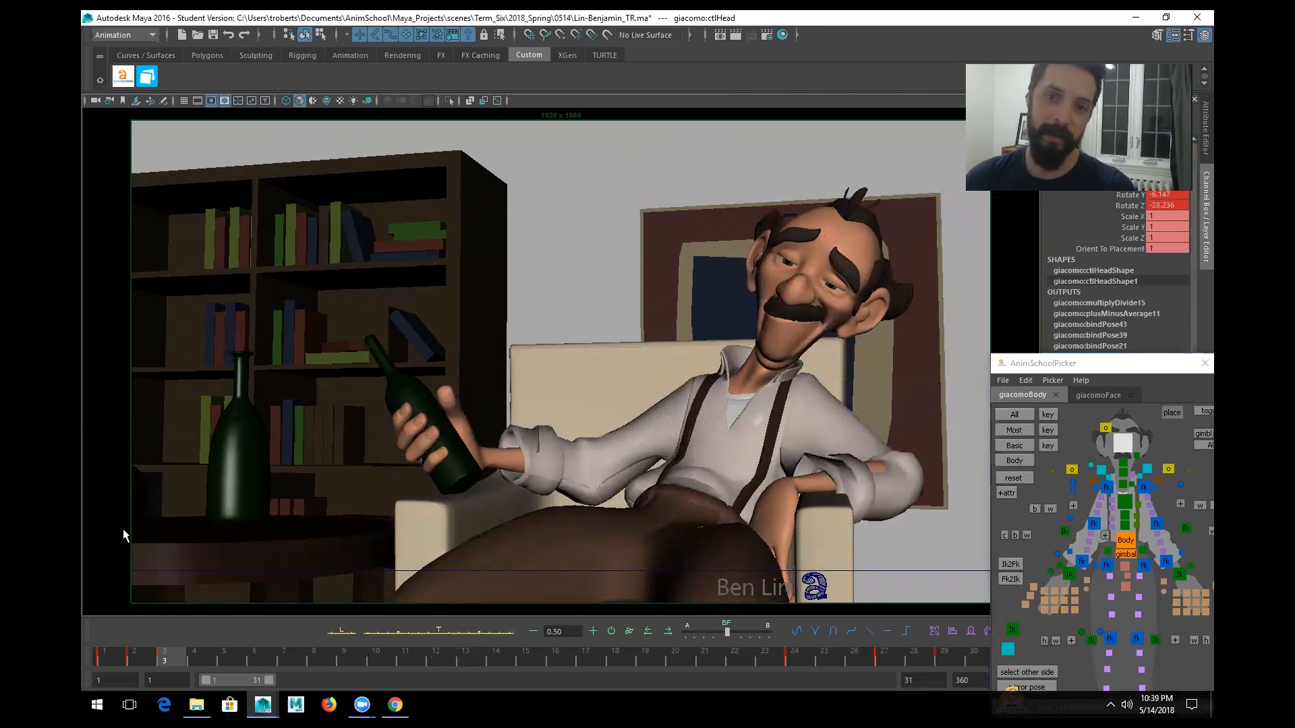
pyautogui.press(',')
pyautogui.press(',')
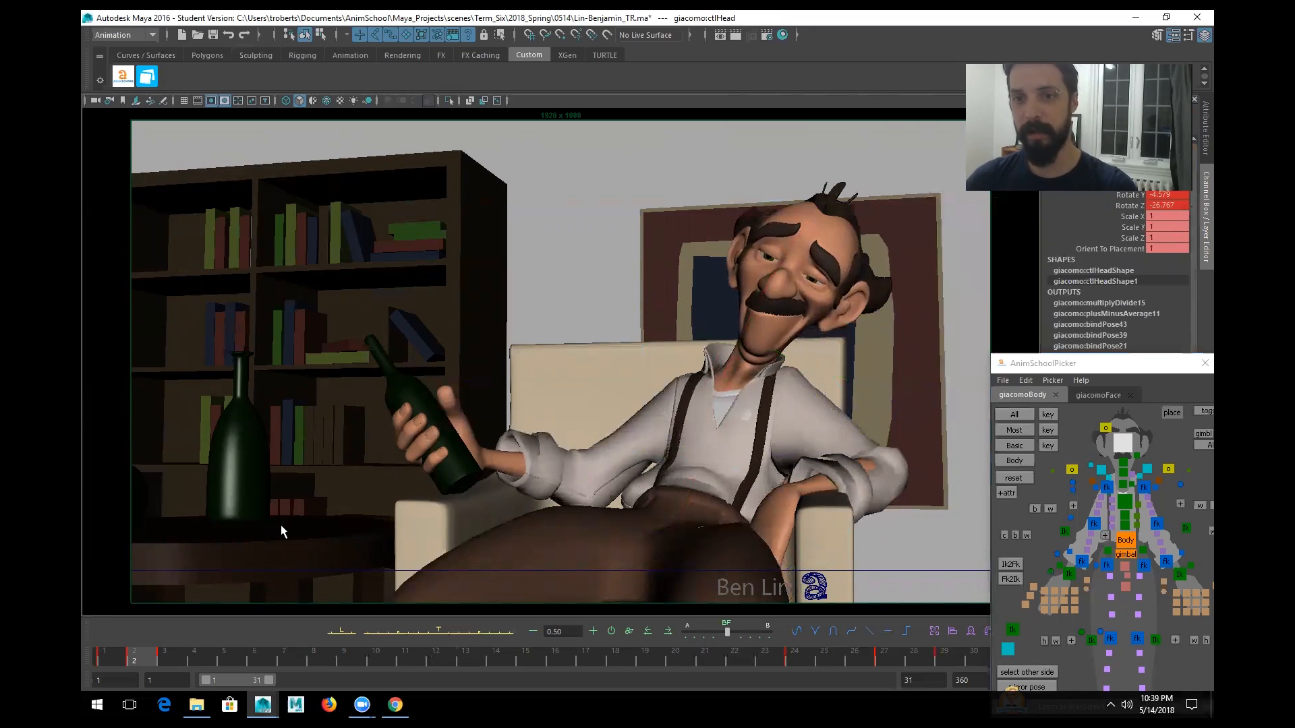
pyautogui.press('.')
pyautogui.press('.')
pyautogui.press(',')
pyautogui.press(',')
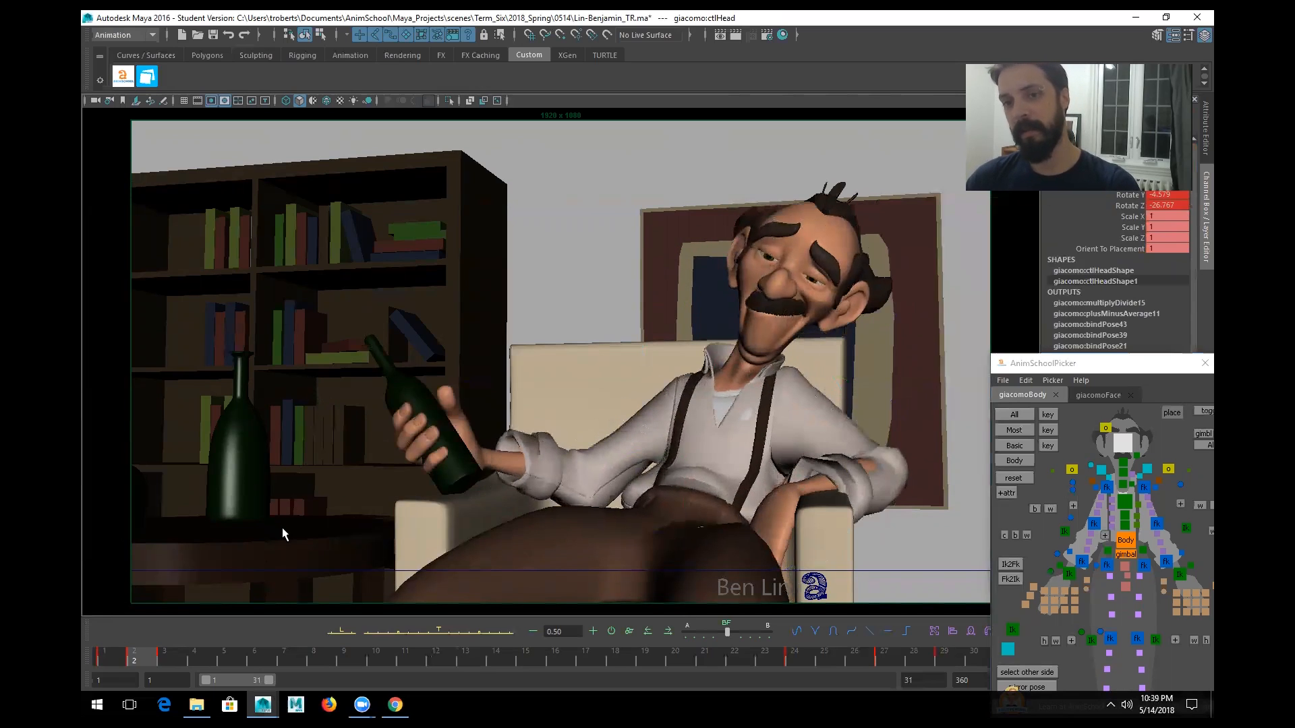
pyautogui.press('.')
pyautogui.press('.')
pyautogui.press(',')
pyautogui.press('.')
# - Bring the right hand holding the bottle closer to the body and rotate its control to about -25.3° in Y and 56° in Z
pyautogui.click(1012, 630)
pyautogui.press('w')
pyautogui.moveTo(470, 459); pyautogui.dragTo(526, 472)
pyautogui.press('e')
pyautogui.press('w')
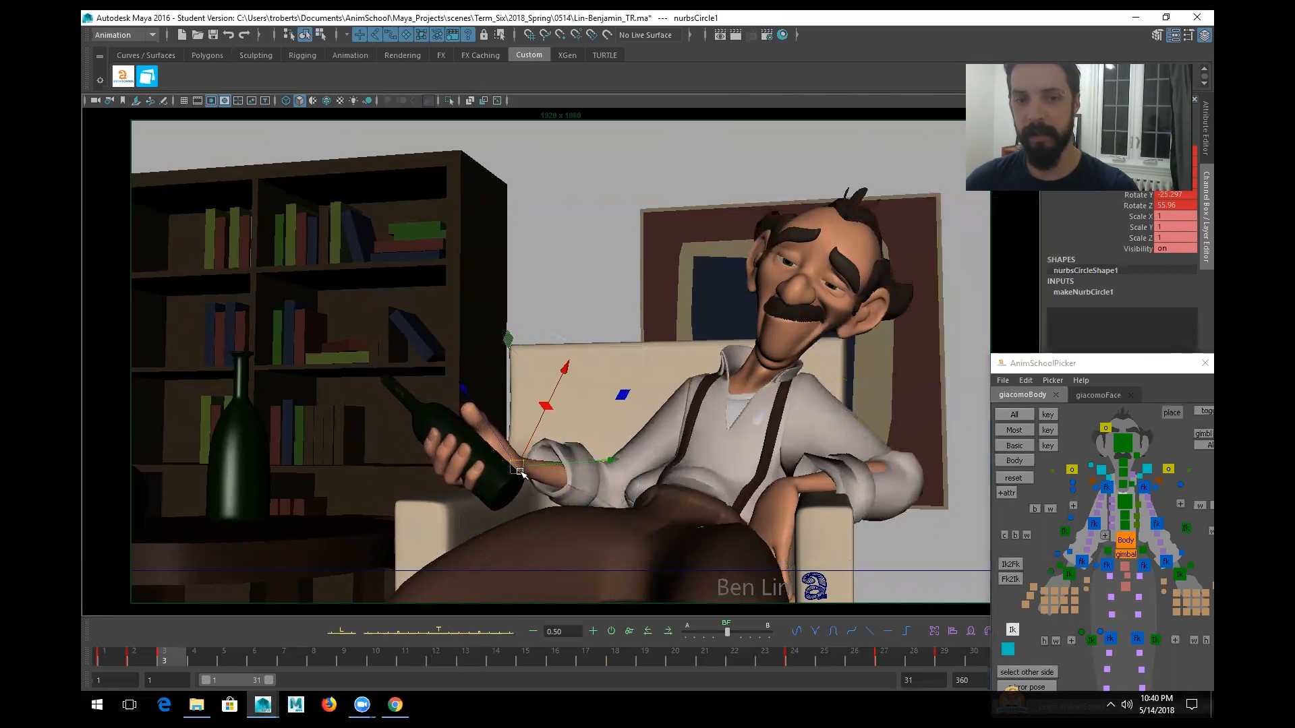
# - Compare the character's poses on frames 1, 2 and 3
pyautogui.press('q')
pyautogui.press(',')
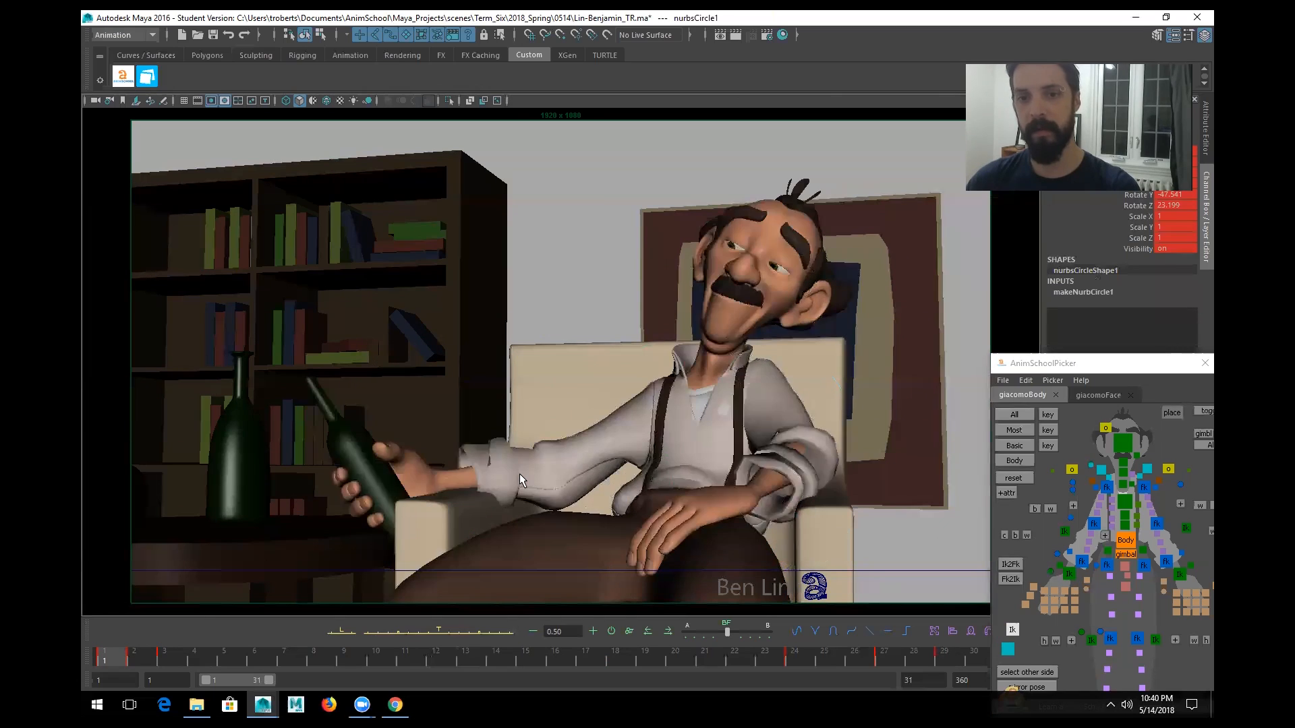
pyautogui.press('.')
pyautogui.press('.')
pyautogui.press(',')
pyautogui.press('.')
pyautogui.press(',')
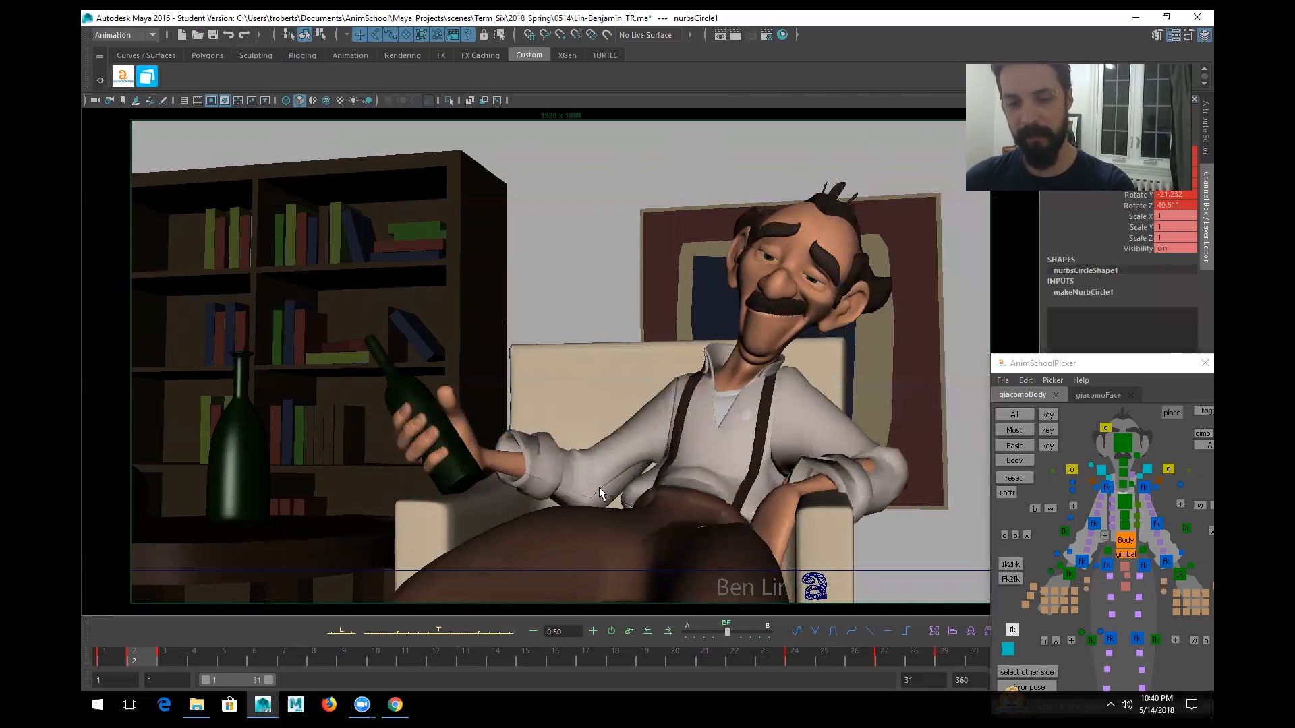
pyautogui.press('.')
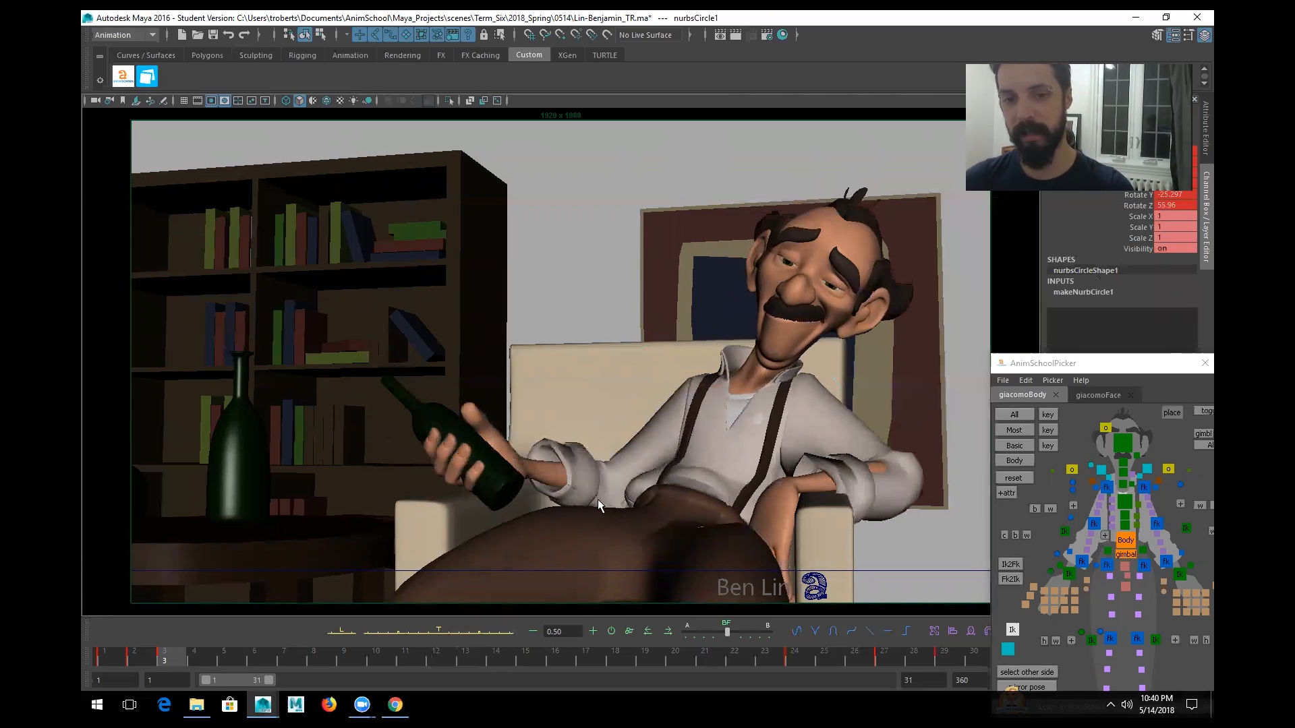
# - Try moving the main body control in the perspective view and undo the move
pyautogui.press('space')
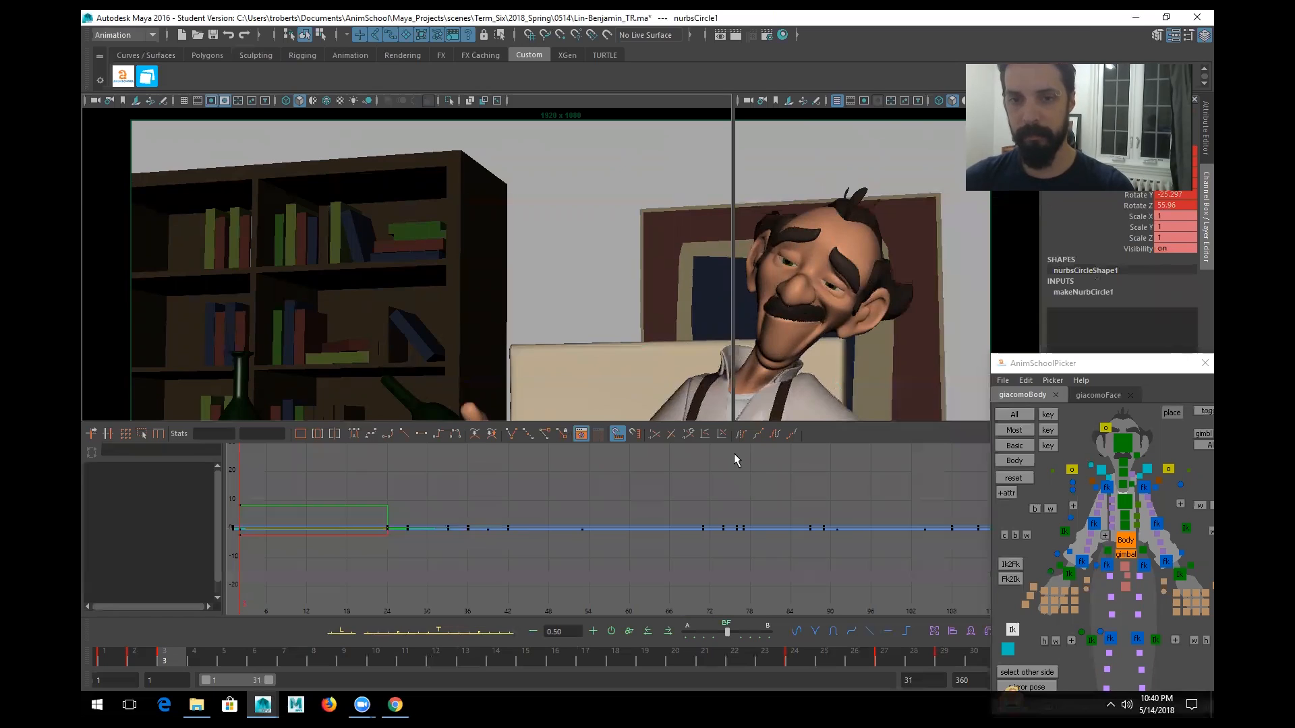
pyautogui.keyDown('alt'); pyautogui.moveTo(768, 366); pyautogui.dragTo(745, 365, button='right'); pyautogui.keyUp('alt')
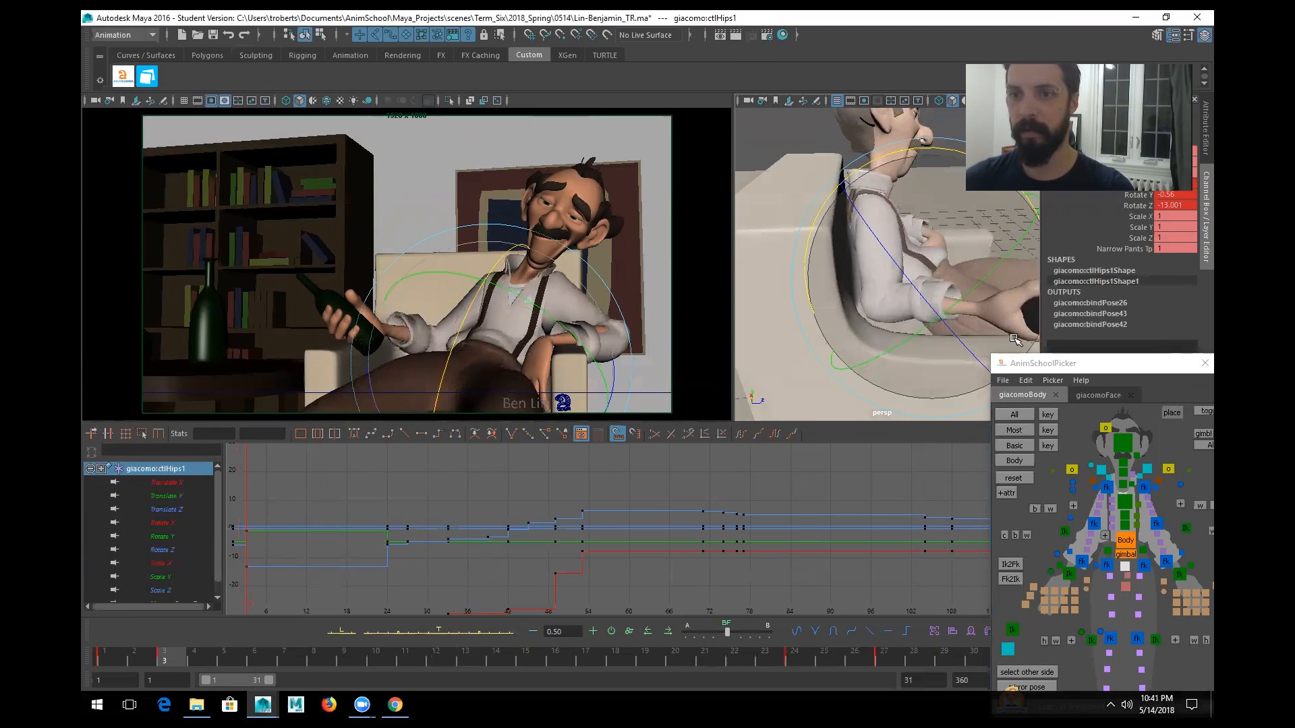
pyautogui.click(1126, 541)
pyautogui.press('w')
pyautogui.moveTo(929, 303); pyautogui.dragTo(925, 350)
pyautogui.hotkey('ctrl', 'z')
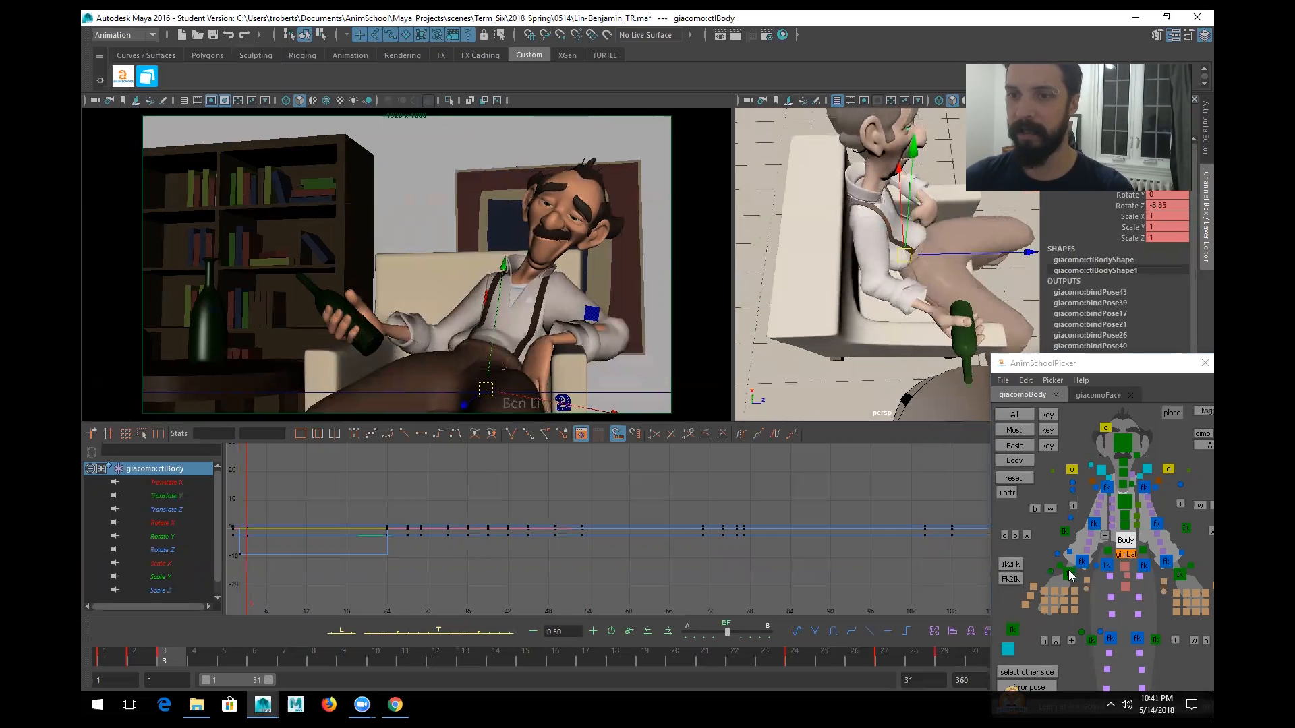
# - Try repositioning the bottle-holding right hand through its IK control in the perspective view
pyautogui.click(1070, 571)
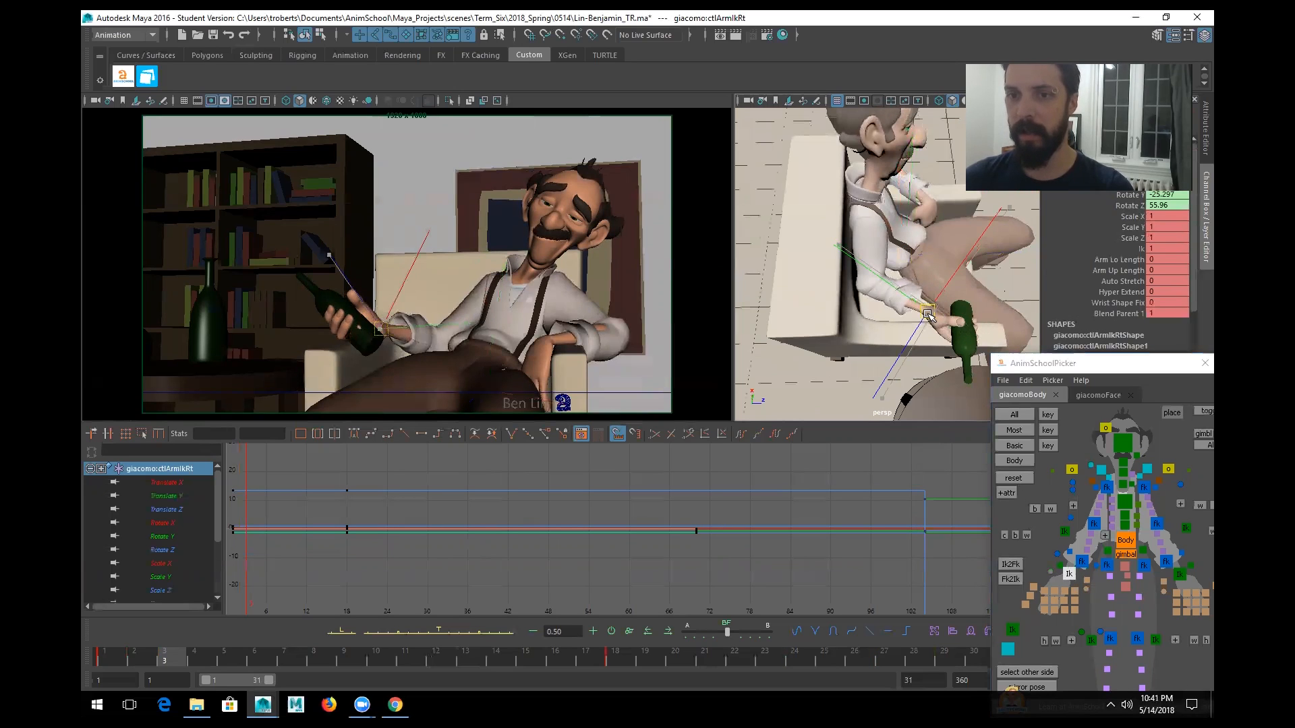
pyautogui.press('w')
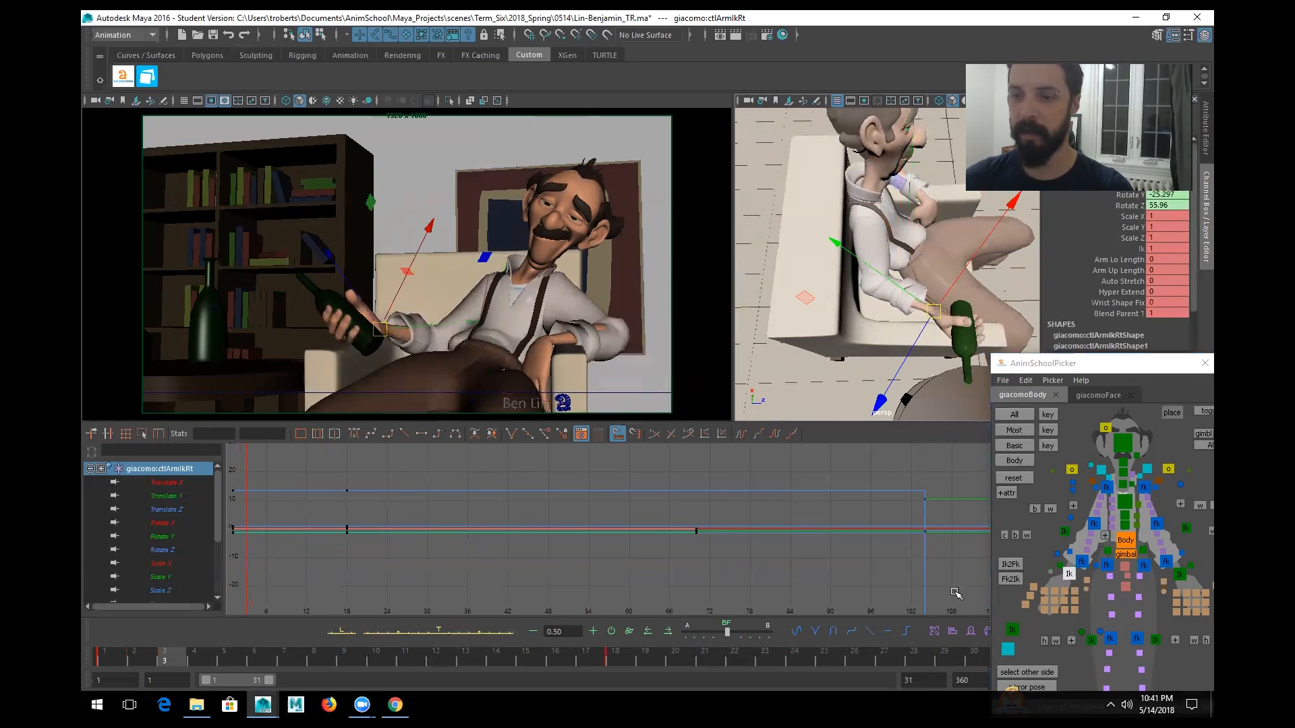
pyautogui.click(1012, 630)
pyautogui.moveTo(928, 313); pyautogui.dragTo(852, 269)
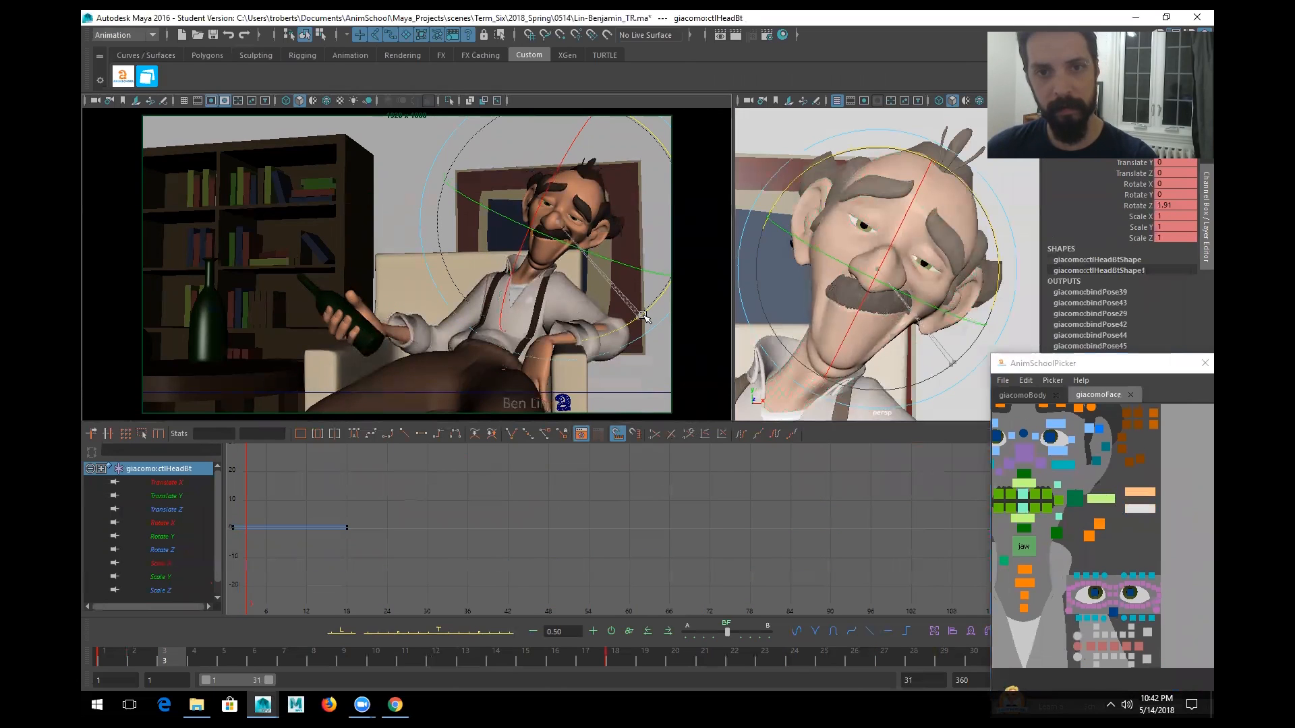
# - Rotate the lower head deformation control to about 3.1° in Z and undo a trial rotation of the upper head control
pyautogui.moveTo(644, 316); pyautogui.dragTo(651, 307)
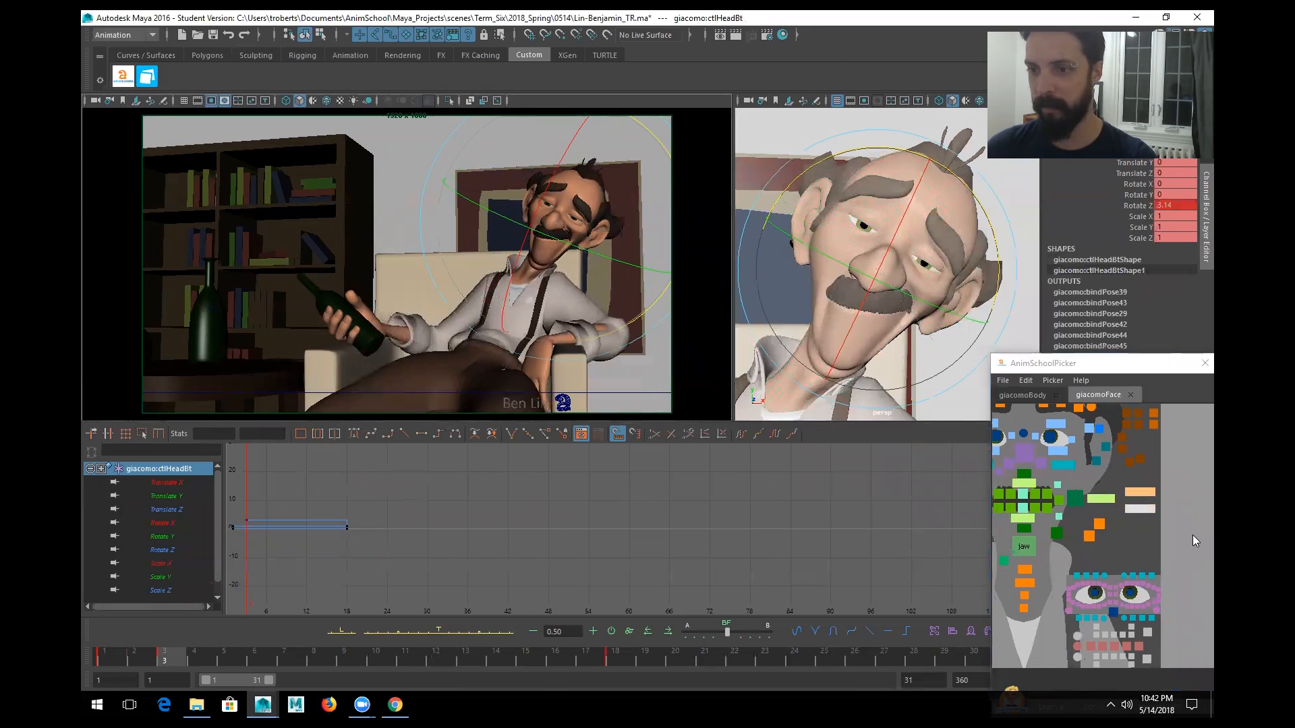
pyautogui.click(1140, 492)
pyautogui.moveTo(663, 305); pyautogui.dragTo(661, 303)
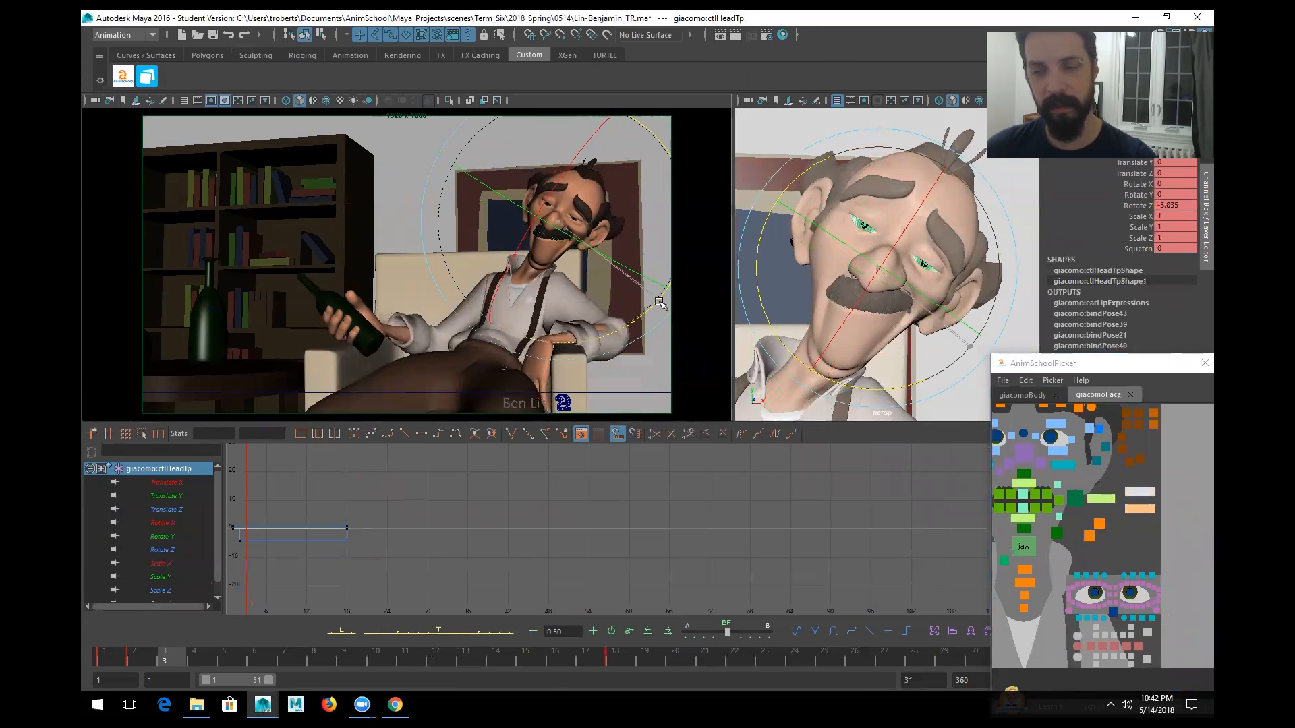
pyautogui.hotkey('ctrl', 'z')
pyautogui.press('q')
pyautogui.hotkey('alt', ',')
pyautogui.hotkey('alt', '.')
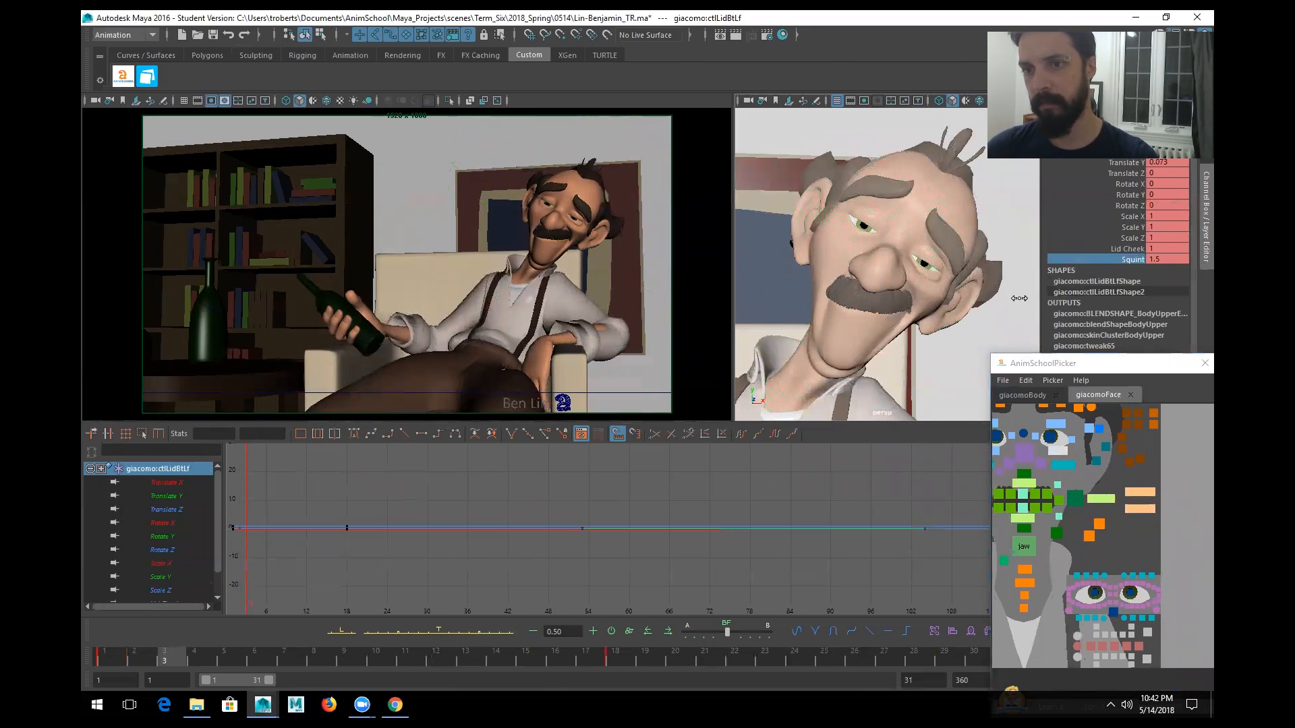
# - Set the left lower eyelid's Squint to 1.5, adjust its Lid Cheek, and check both upper eyelids in the full camera view
pyautogui.moveTo(1018, 300); pyautogui.dragTo(995, 307, button='middle')
pyautogui.click(1147, 456)
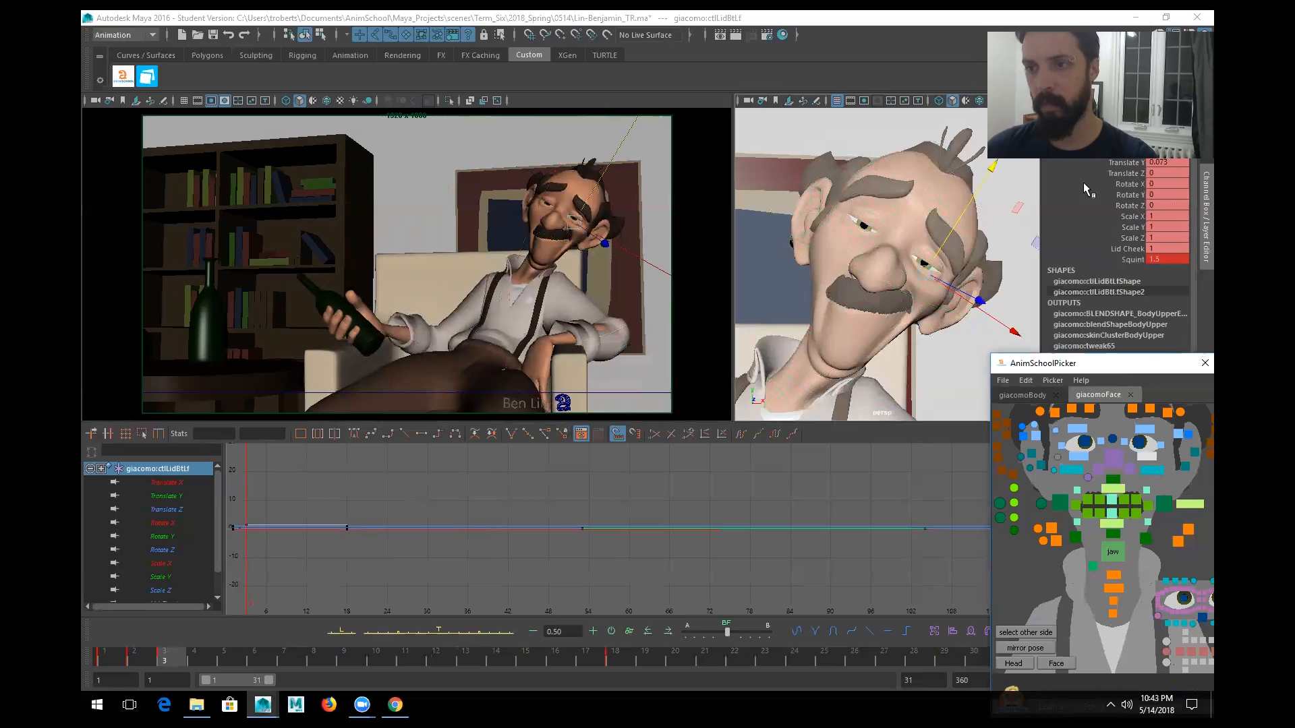
pyautogui.click(1128, 249)
pyautogui.moveTo(963, 250)
pyautogui.mouseDown(button='middle')
pyautogui.moveTo(1072, 250)
pyautogui.moveTo(944, 250)
pyautogui.moveTo(967, 250)
pyautogui.mouseUp(button='middle')
pyautogui.click(1077, 429)
pyautogui.keyDown('shift'); pyautogui.click(1145, 429); pyautogui.keyUp('shift')
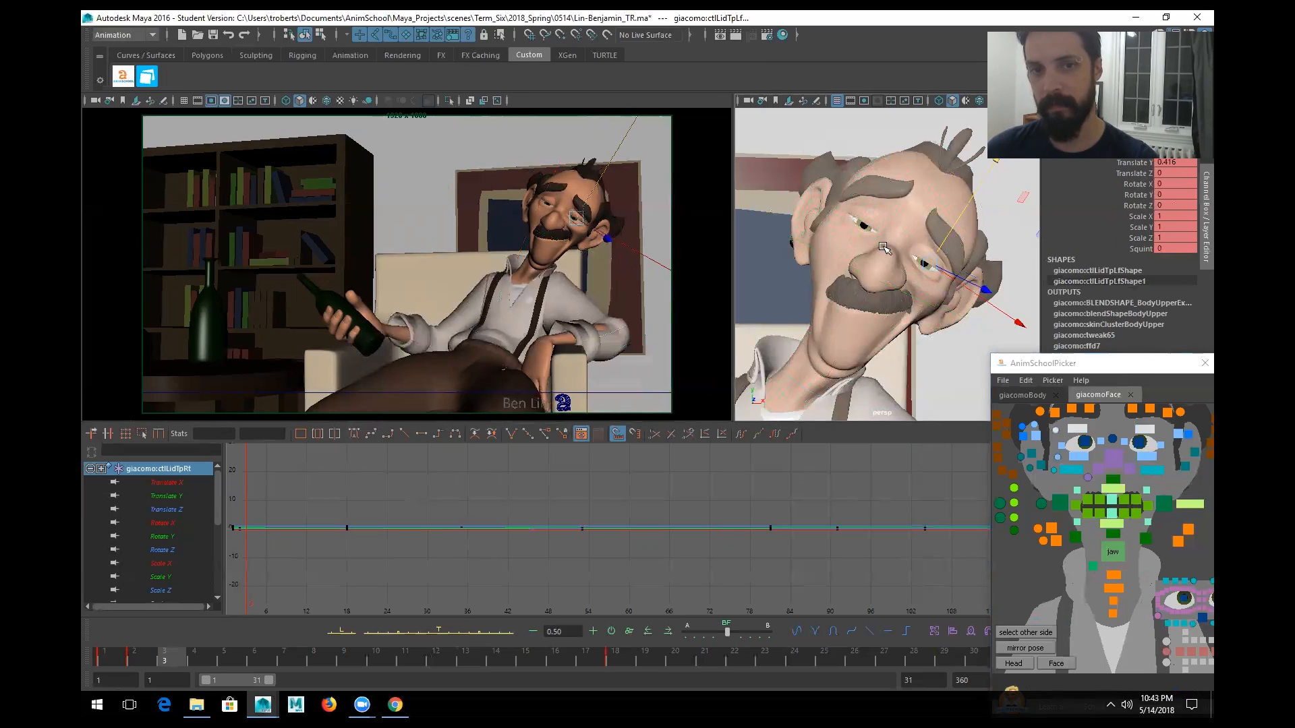
pyautogui.press('space')
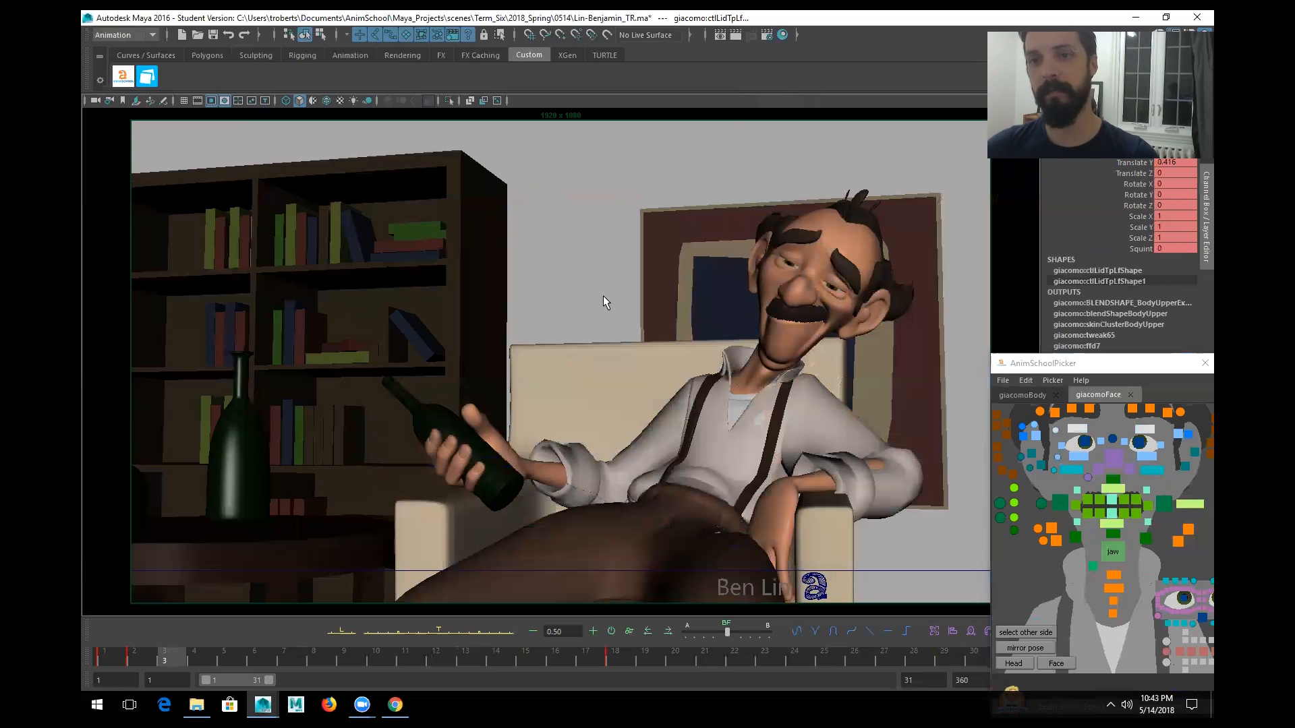
# - Check the lower lip in profile and rotate the jaw to about -1.8° in X, 1.2° in Y and 5.5° in Z
pyautogui.press('space')
pyautogui.keyDown('alt'); pyautogui.moveTo(830, 324); pyautogui.dragTo(870, 308); pyautogui.keyUp('alt')
pyautogui.click(896, 303)
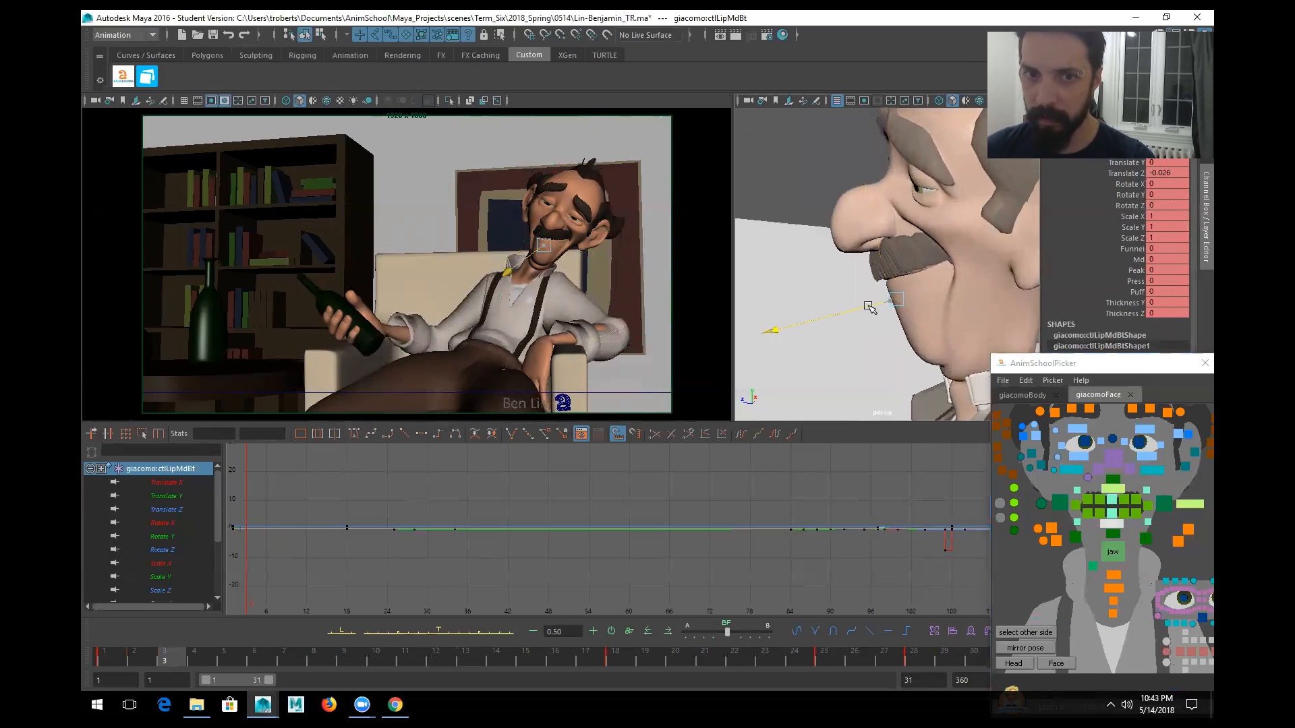
pyautogui.click(1113, 552)
pyautogui.press('space')
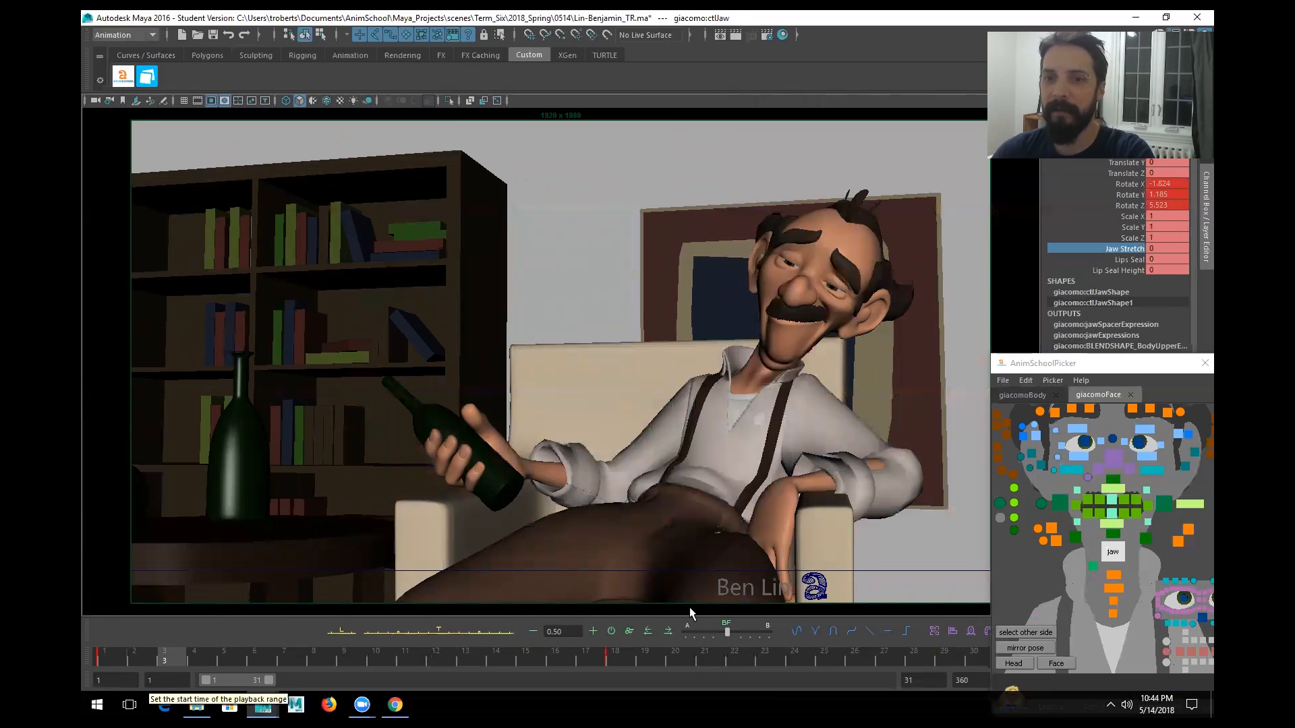
# - Try rotating the neck controls to change the head's tilt on frame 3
pyautogui.keyDown('alt'); pyautogui.moveTo(1111, 414); pyautogui.dragTo(1082, 533, button='middle'); pyautogui.keyUp('alt')
pyautogui.click(1044, 396)
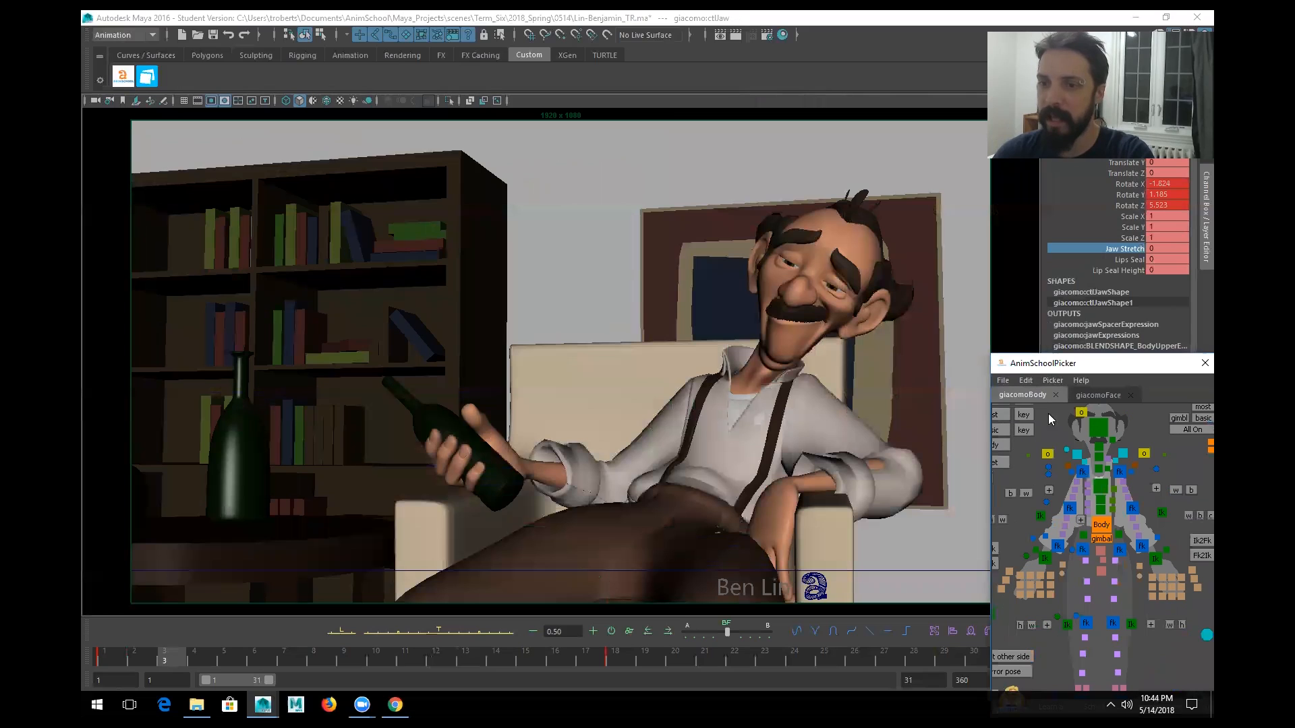
pyautogui.click(1096, 459)
pyautogui.moveTo(870, 391); pyautogui.dragTo(892, 367)
pyautogui.click(1098, 447)
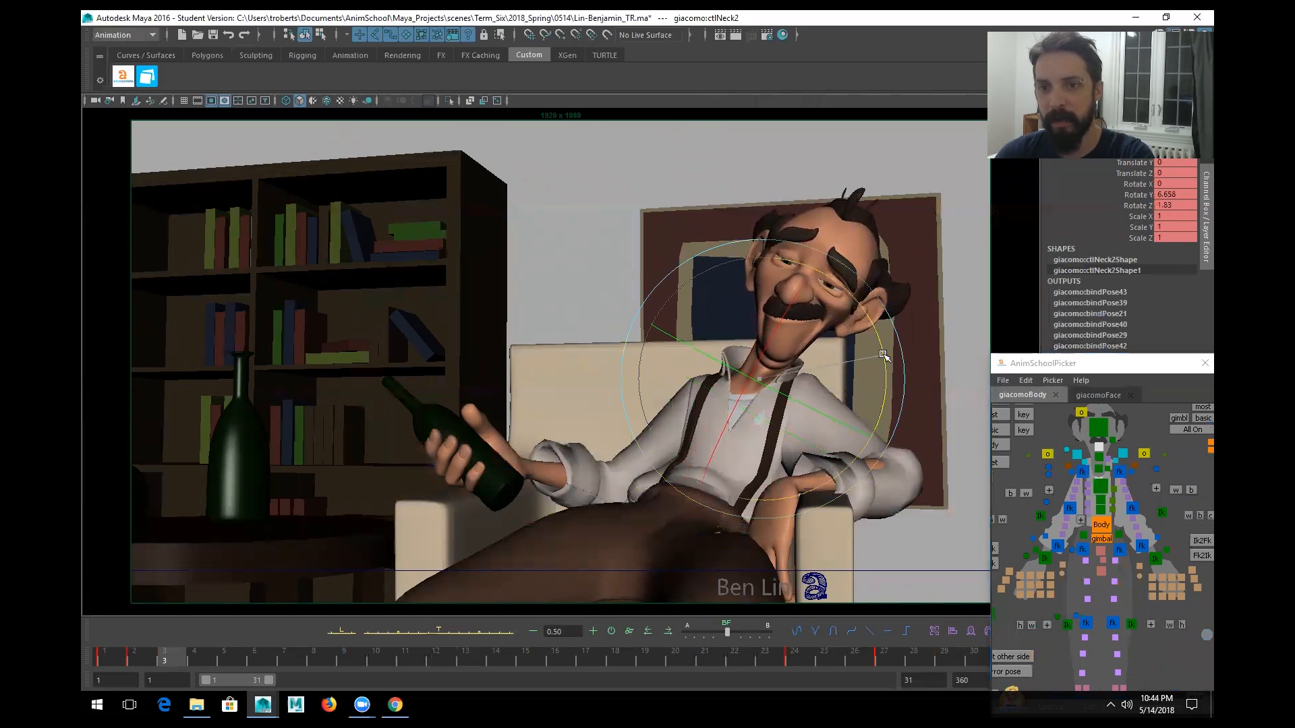
# - On frame 4, rotate the head control to tilt the head farther toward the character's left shoulder
pyautogui.click(1099, 427)
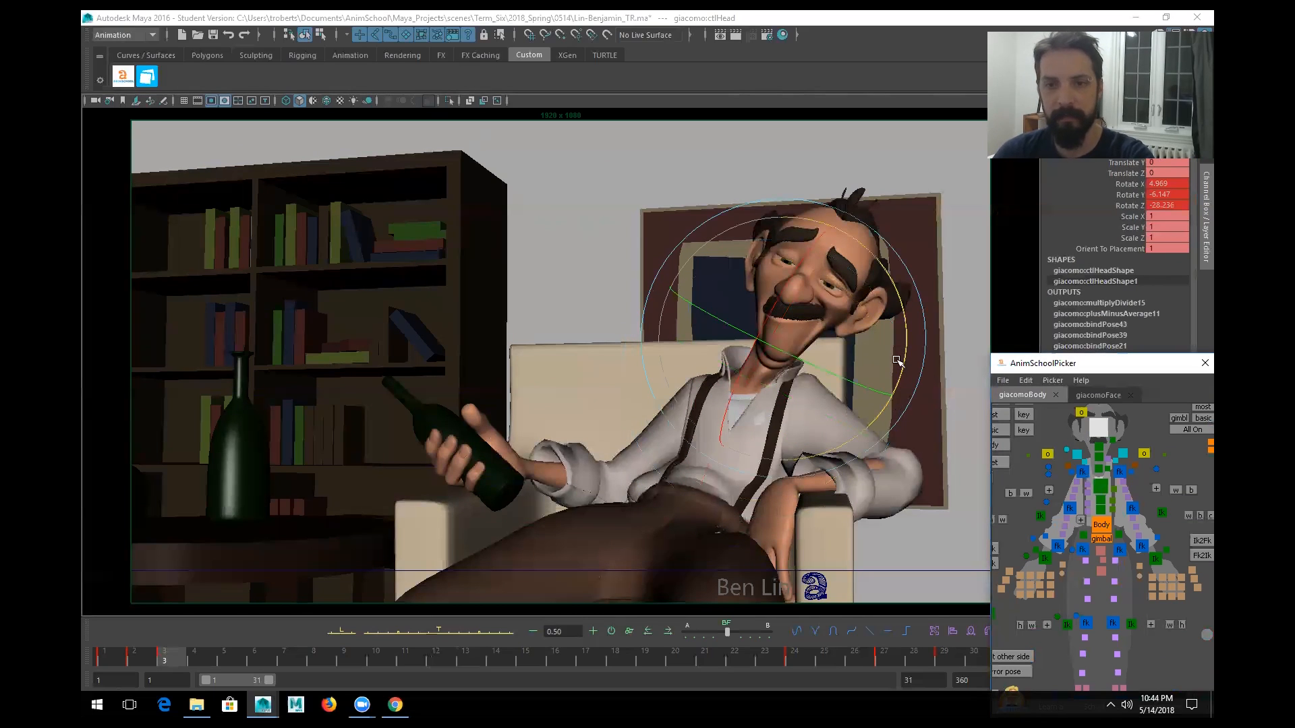
pyautogui.hotkey('alt', '.')
pyautogui.moveTo(905, 343); pyautogui.dragTo(904, 358)
# - Raise both upper eyelids on frame 4, bringing the left lid's Translate Y to about 0.49
pyautogui.click(1098, 395)
pyautogui.click(1027, 549)
pyautogui.press('w')
pyautogui.moveTo(864, 271); pyautogui.dragTo(863, 267)
pyautogui.press('q')
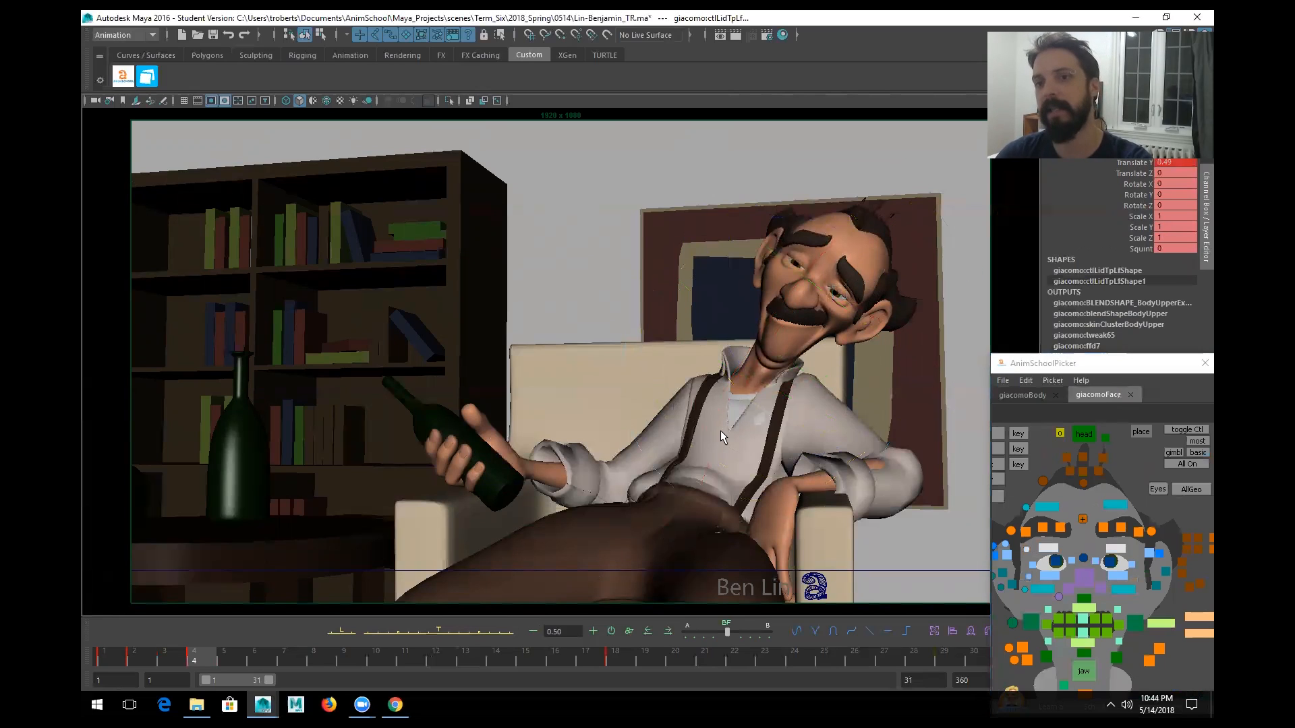
# - Compare the character's original pose on frame 1 with the alternative poses on frames 2, 3 and 4, flipping repeatedly between neighbouring frames
pyautogui.click(108, 654)
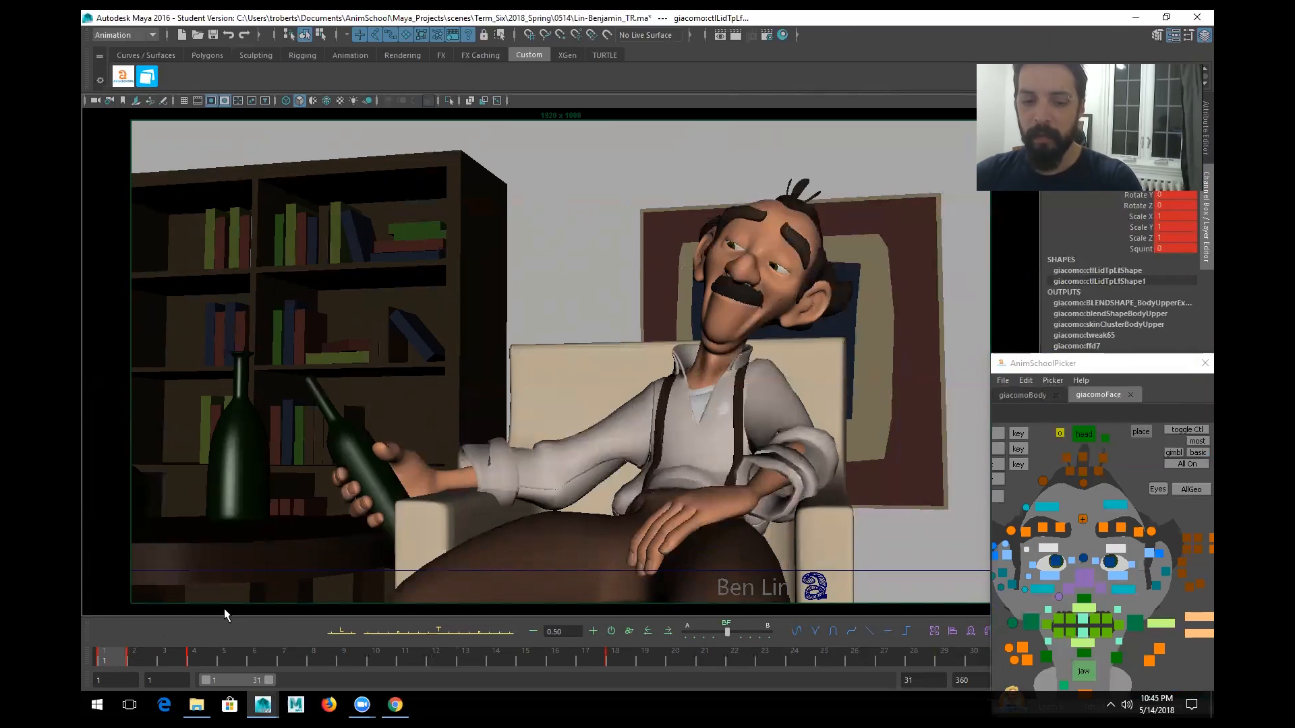
pyautogui.click(148, 652)
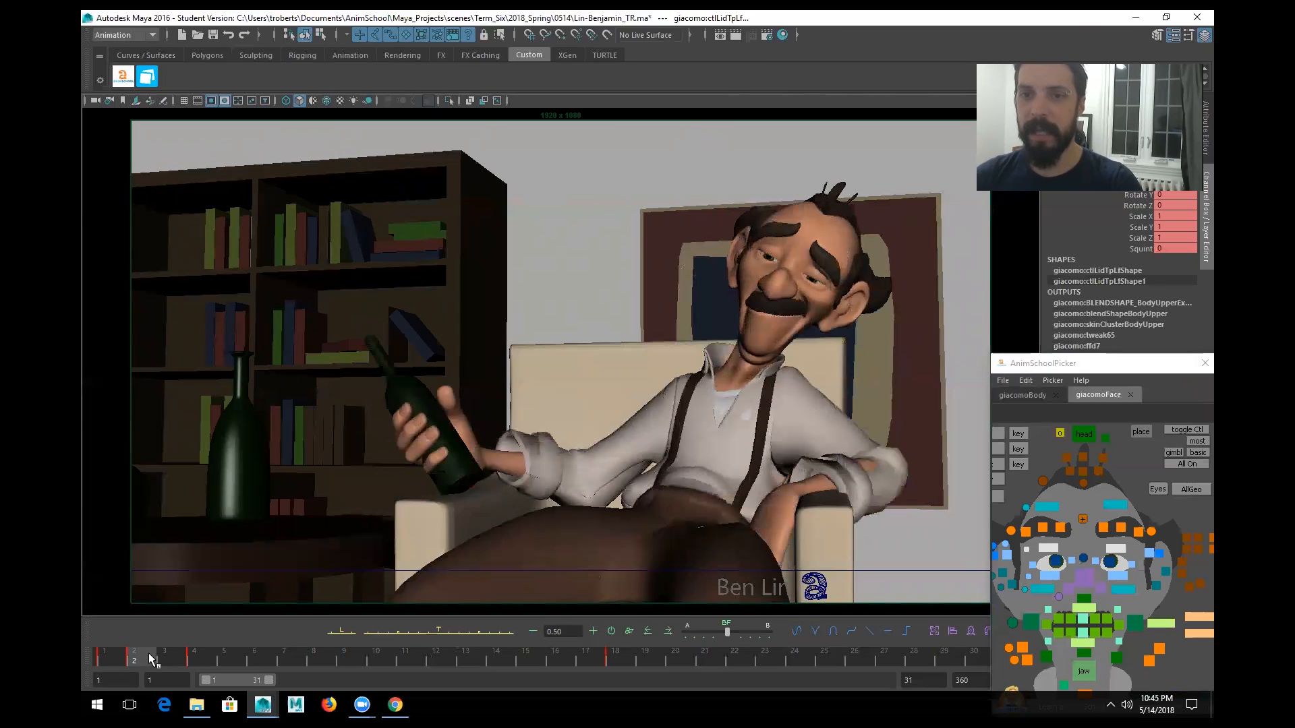
pyautogui.click(123, 659)
pyautogui.click(148, 659)
pyautogui.click(114, 657)
pyautogui.click(137, 657)
pyautogui.click(107, 659)
pyautogui.click(136, 657)
pyautogui.click(165, 658)
pyautogui.click(154, 657)
pyautogui.click(164, 656)
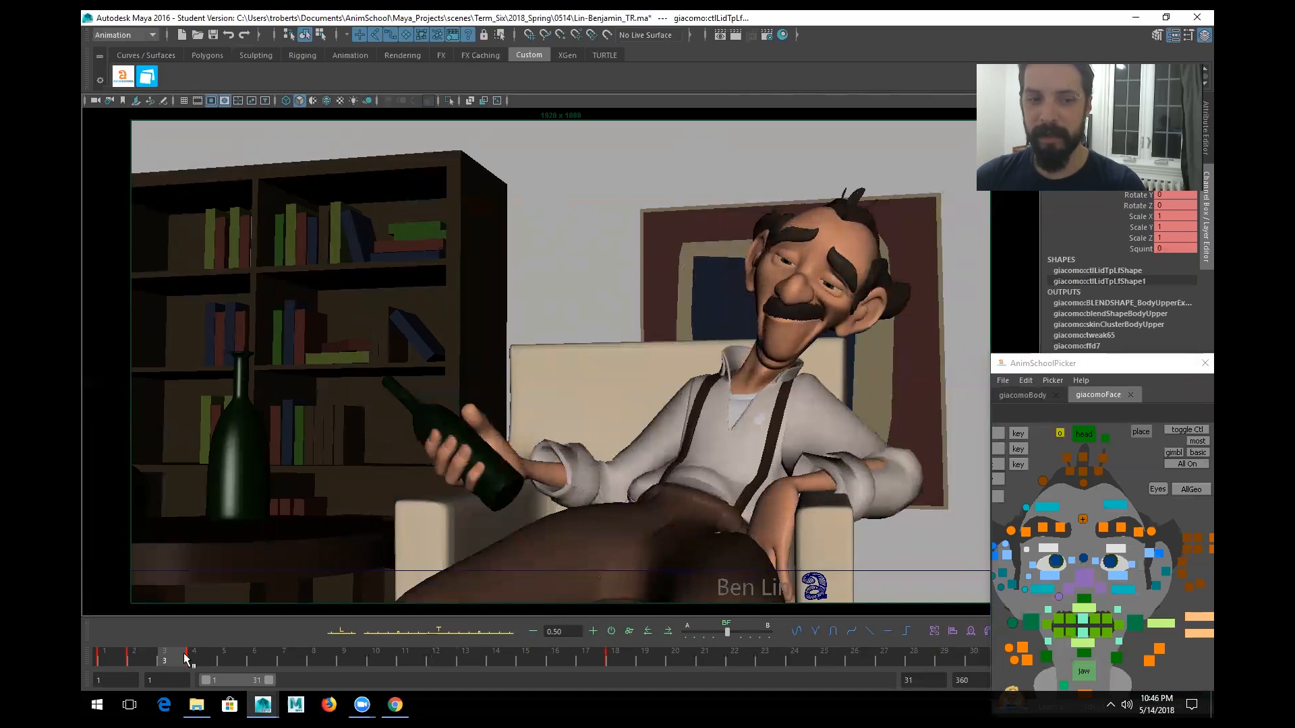
pyautogui.click(192, 658)
pyautogui.click(182, 659)
pyautogui.click(189, 658)
pyautogui.click(111, 654)
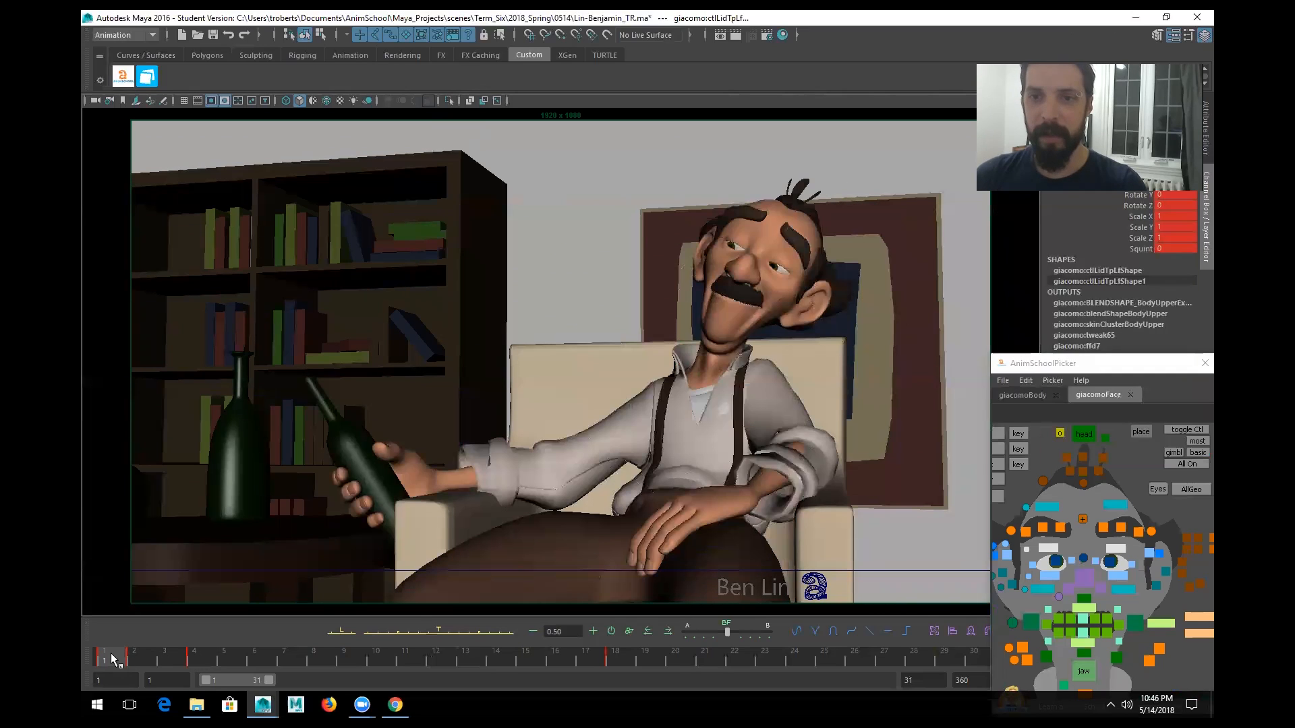
pyautogui.click(192, 658)
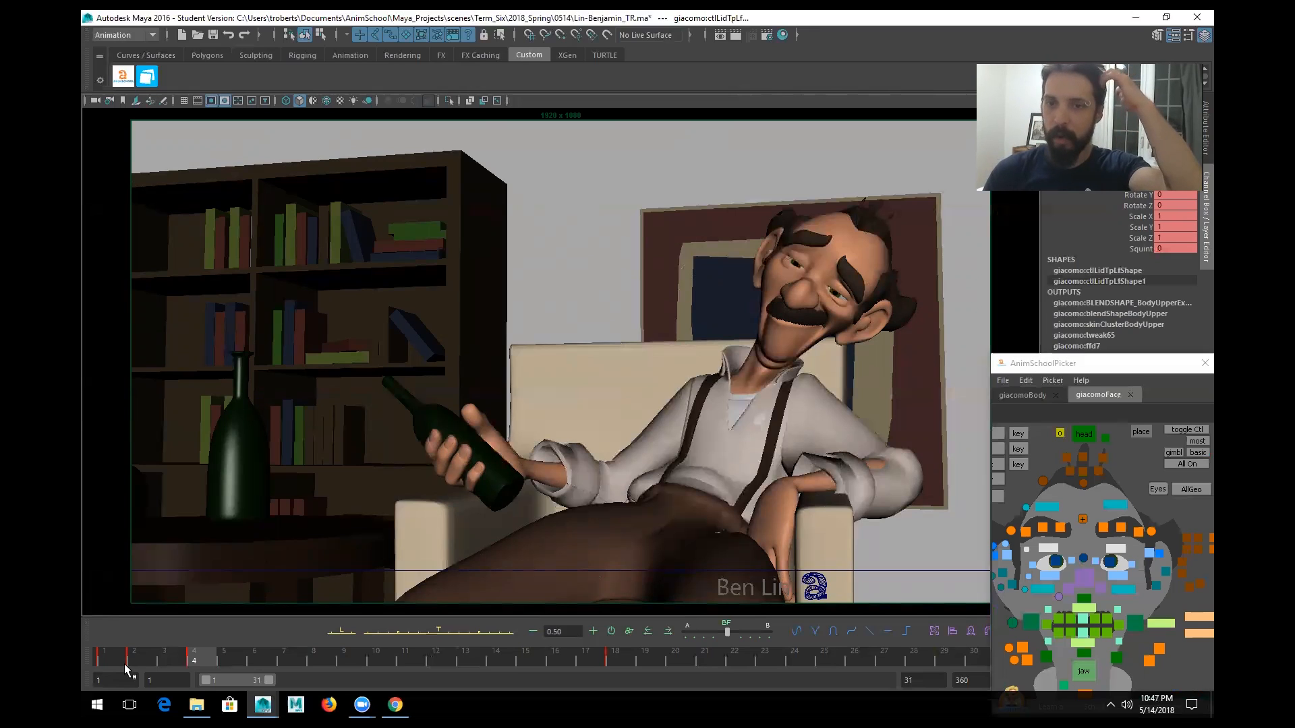
# - Select all of the character's controls from the giacomoBody picker on frame 4
pyautogui.click(1023, 395)
pyautogui.click(1102, 525)
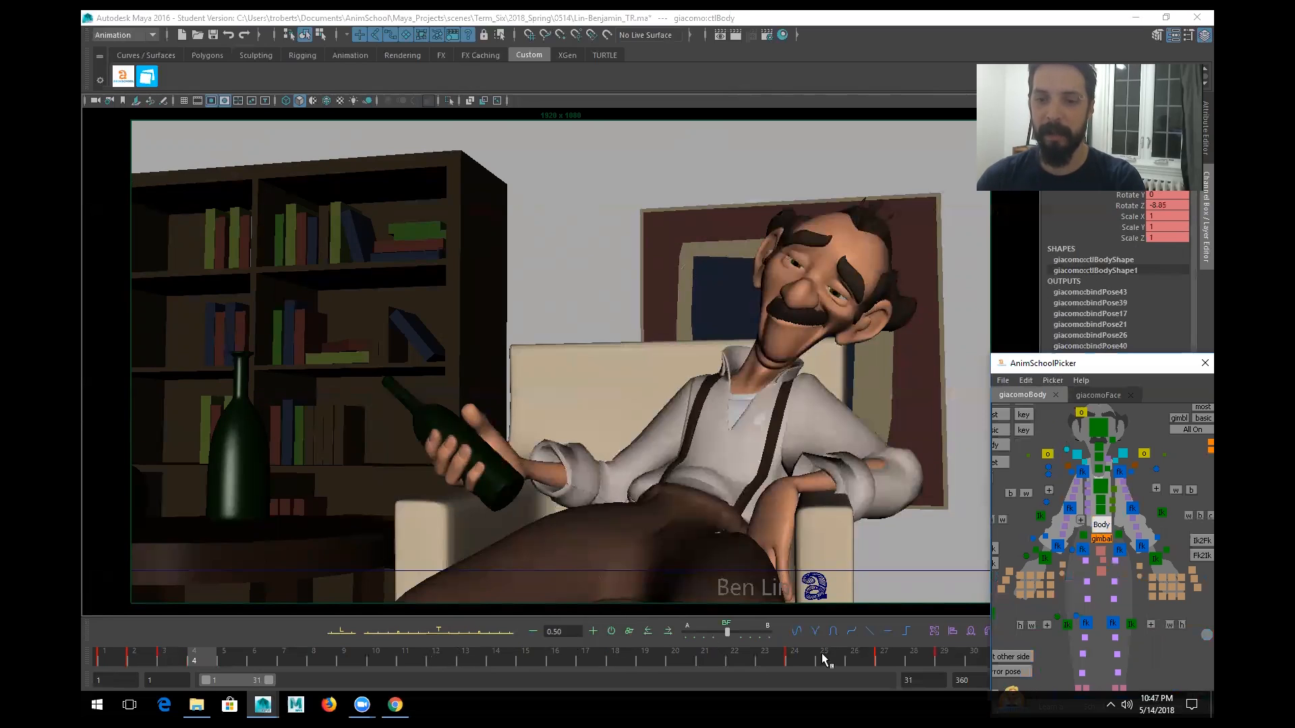
pyautogui.keyDown('alt'); pyautogui.moveTo(1039, 449); pyautogui.dragTo(1094, 480, button='middle'); pyautogui.keyUp('alt')
pyautogui.click(1044, 431)
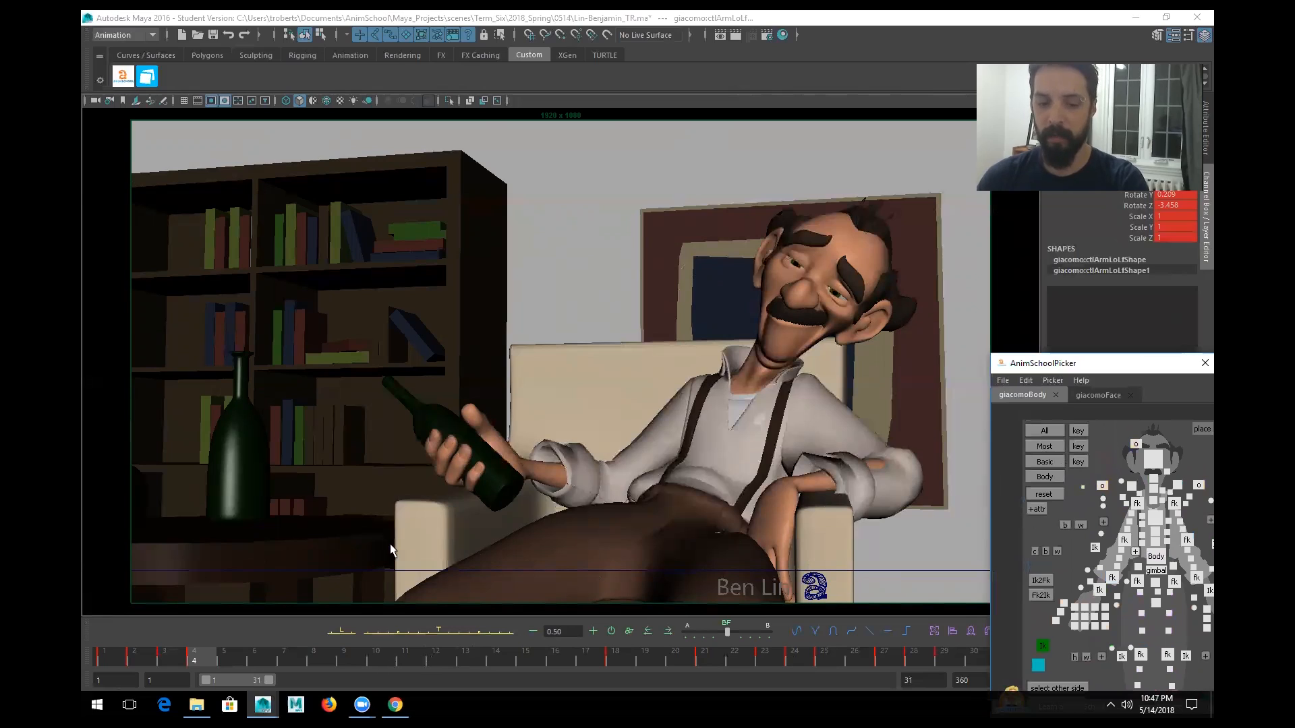